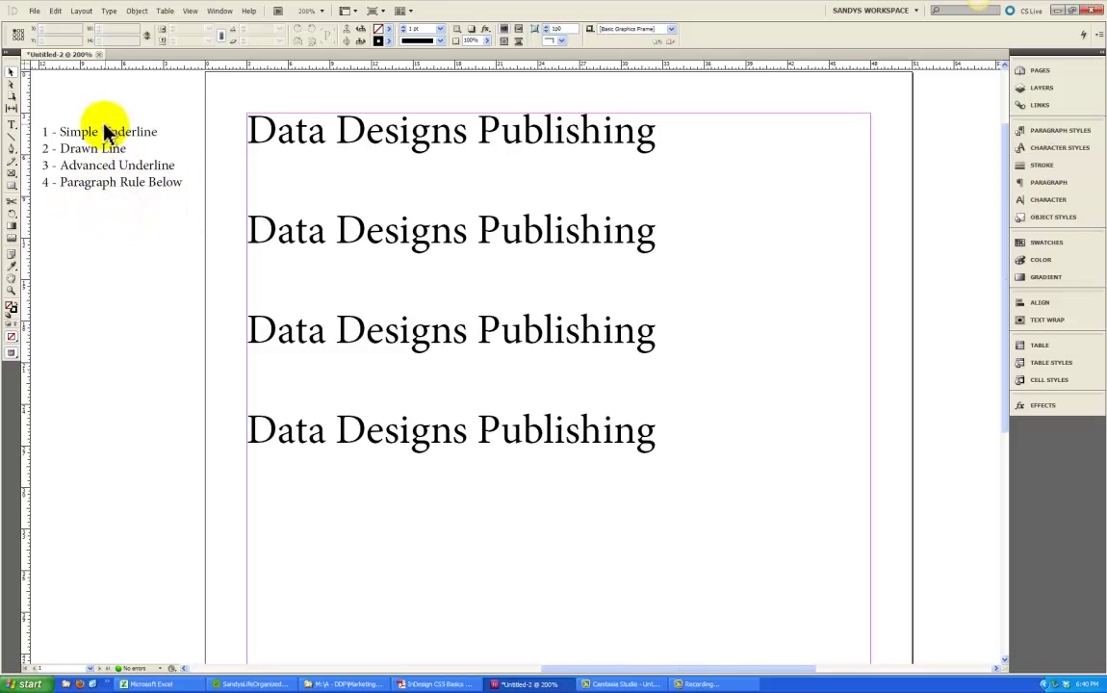
- Select the first 'Data Designs Publishing' line with the Type tool and give it a plain underline
{"action": "left_click", "coordinate": [12, 124]}
{"action": "left_click", "coordinate": [337, 152]}
{"action": "triple_click", "coordinate": [409, 128]}
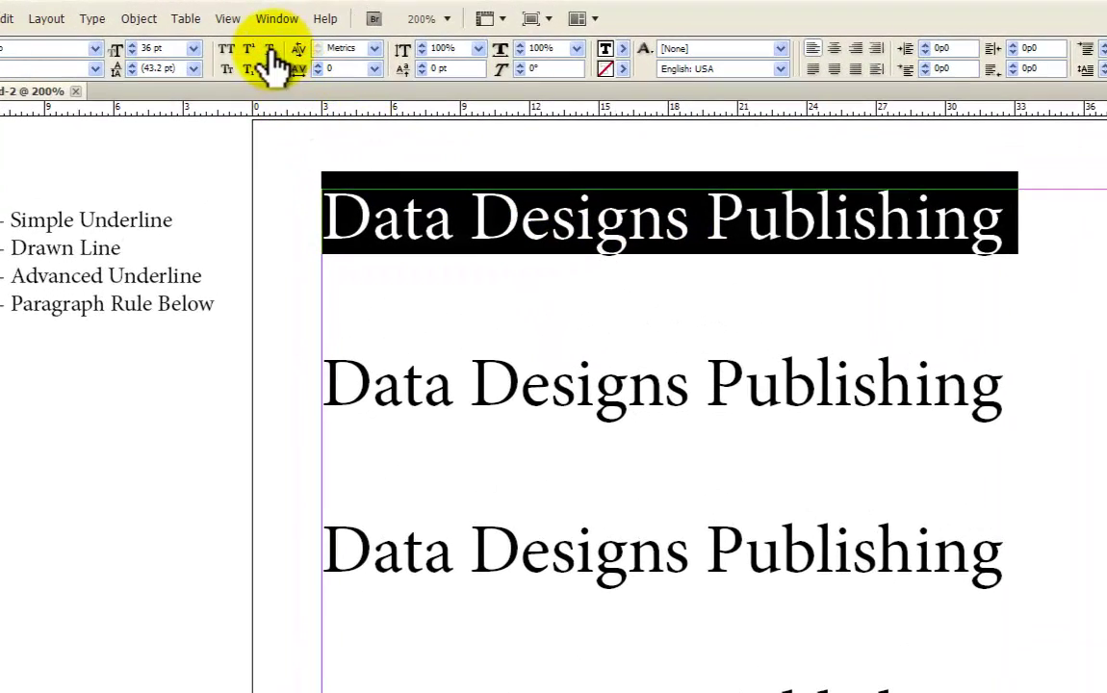
{"action": "left_click", "coordinate": [270, 50]}
{"action": "left_click", "coordinate": [1031, 213]}
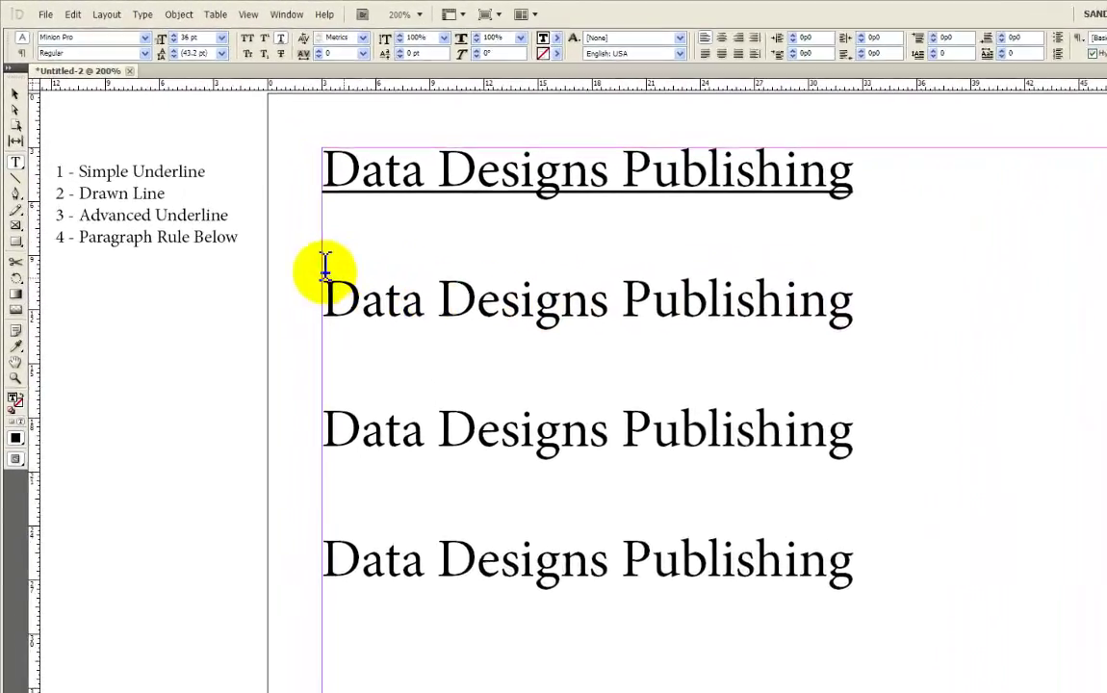
- Draw a horizontal line under the second heading and give it a 4 pt Thick - Thin stroke
{"action": "left_click", "coordinate": [18, 194]}
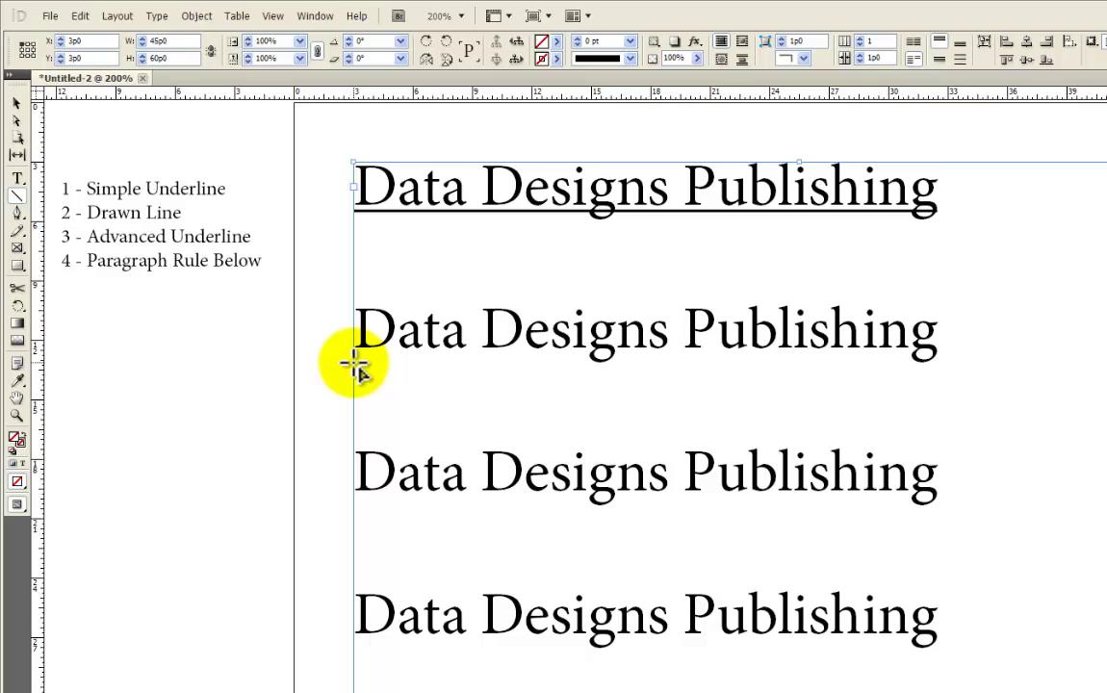
{"action": "mouse_move", "coordinate": [355, 364]}
{"action": "left_mouse_down"}
{"action": "mouse_move", "coordinate": [653, 390]}
{"action": "mouse_move", "coordinate": [941, 393]}
{"action": "left_mouse_up"}
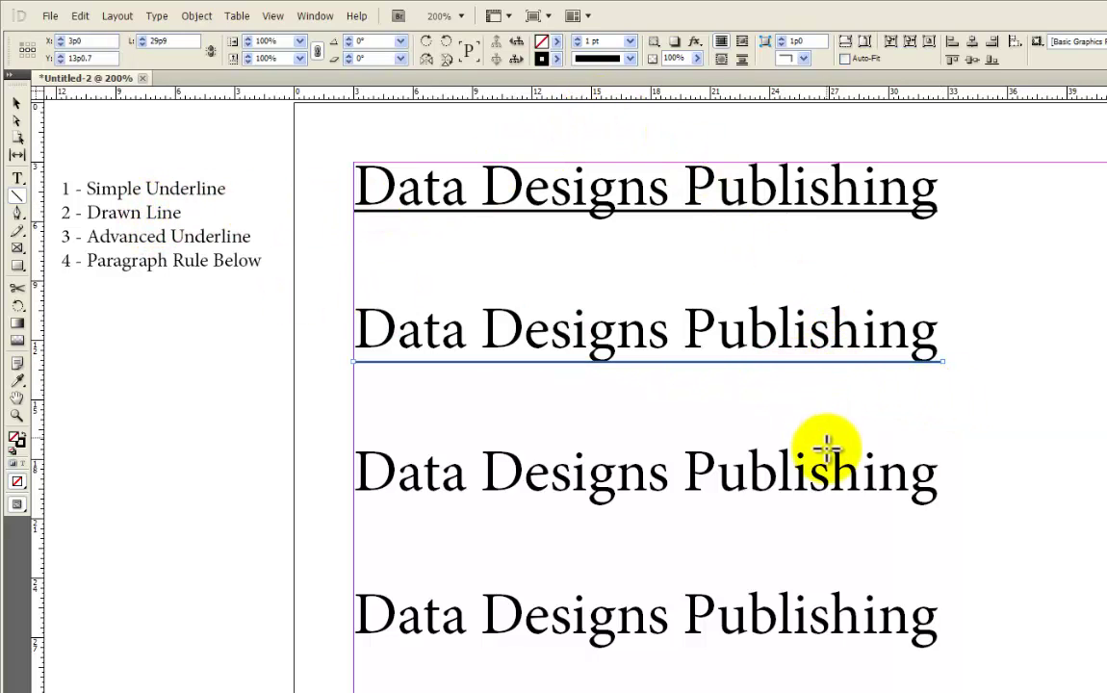
{"action": "left_click", "coordinate": [629, 59]}
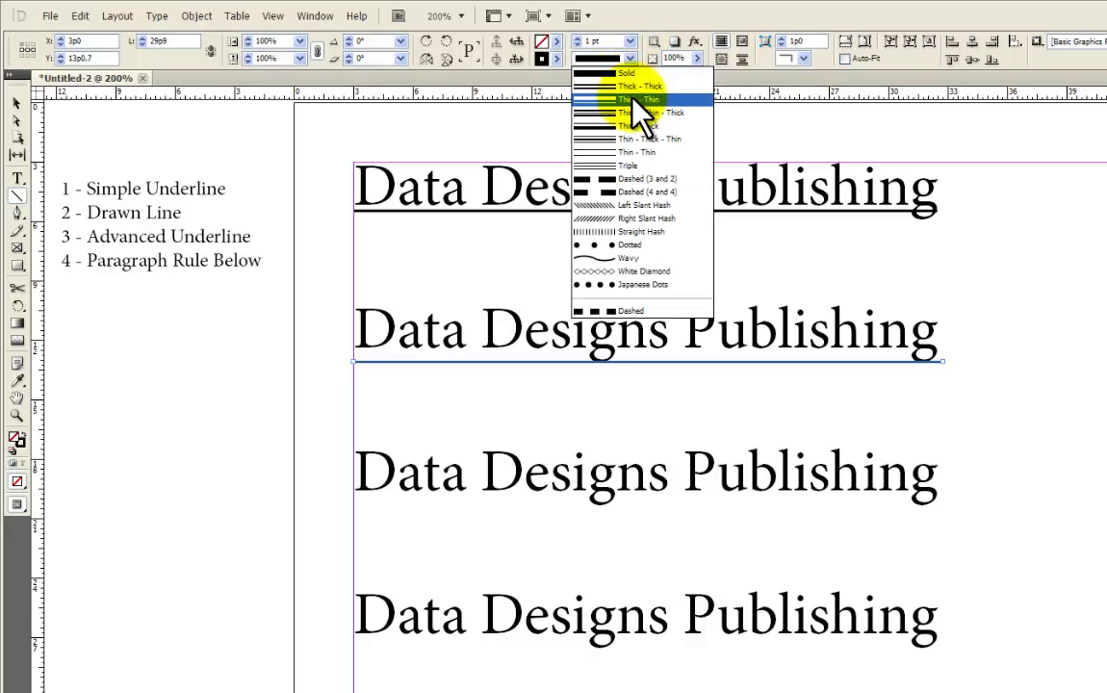
{"action": "left_click", "coordinate": [639, 100]}
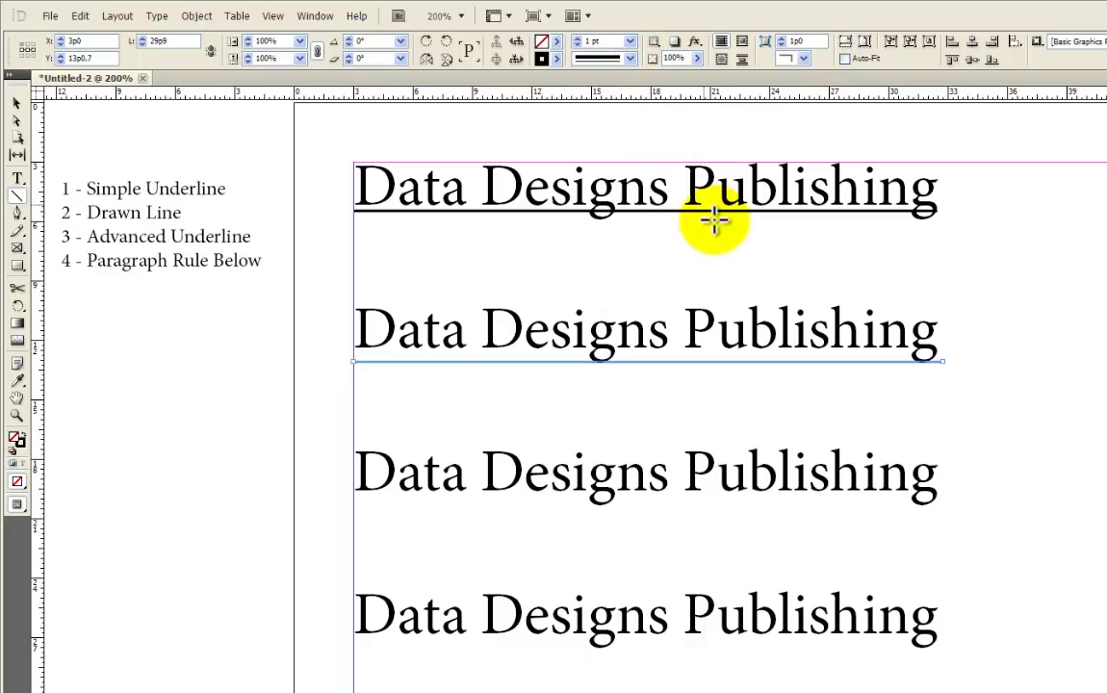
{"action": "double_click", "coordinate": [586, 42]}
{"action": "type", "text": "4"}
{"action": "key", "text": "Return"}
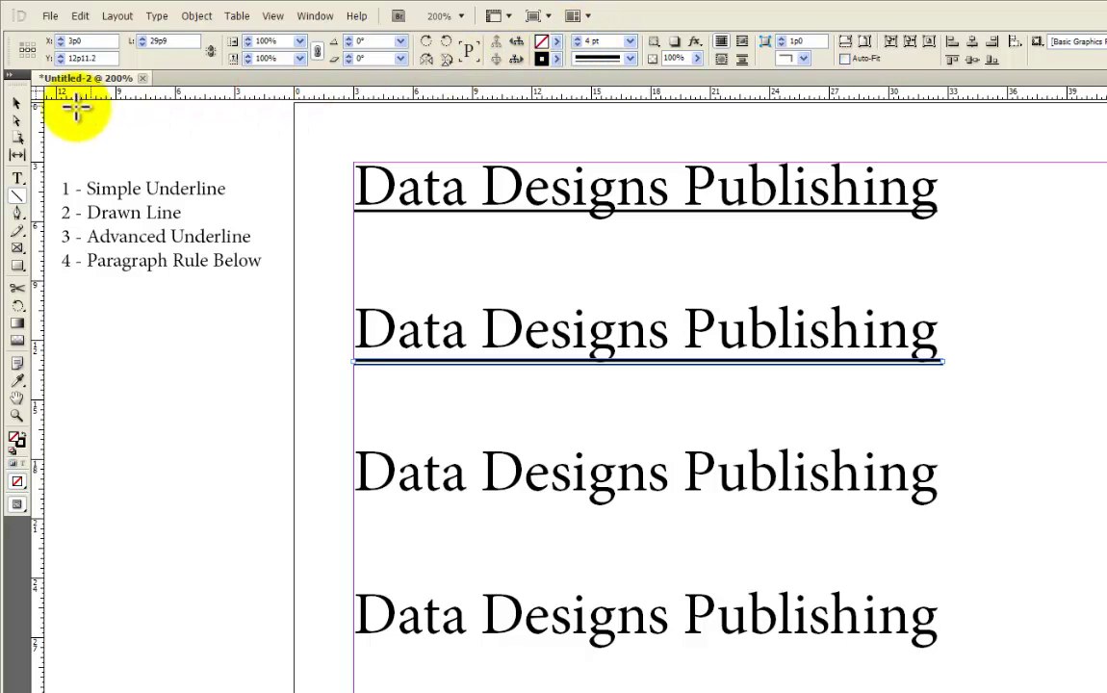
- Select the new double line with the Selection tool
{"action": "left_click", "coordinate": [15, 100]}
{"action": "left_click", "coordinate": [1059, 409]}
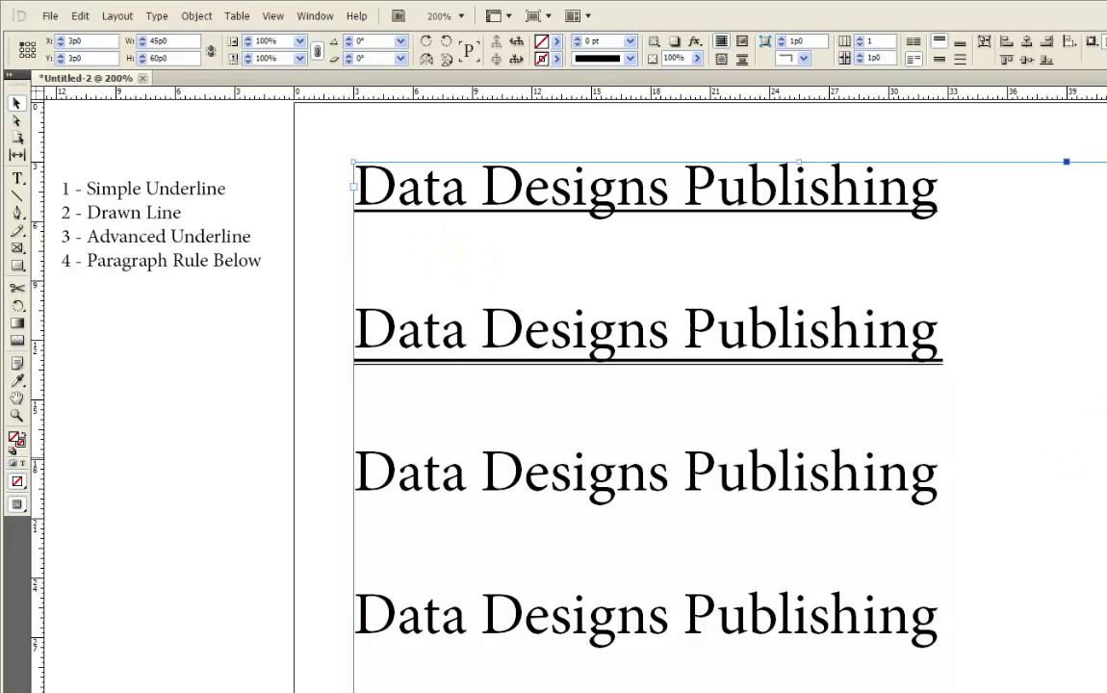
{"action": "left_click", "coordinate": [795, 363]}
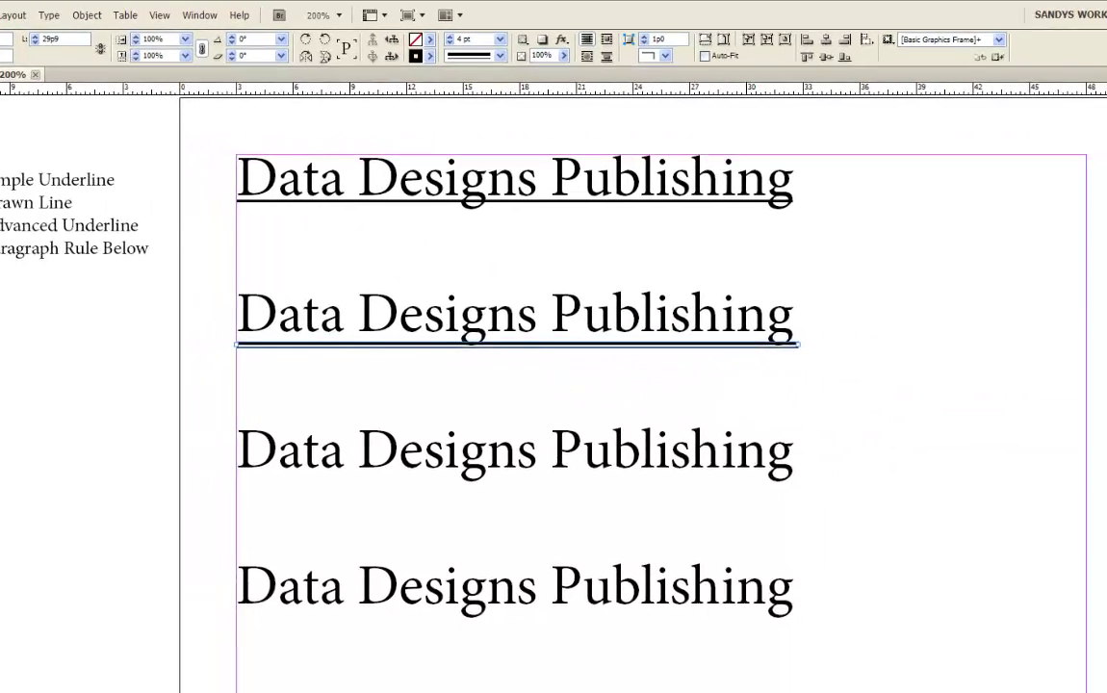
- Make the double line's stroke the red swatch with no fill
{"action": "left_click", "coordinate": [1077, 306]}
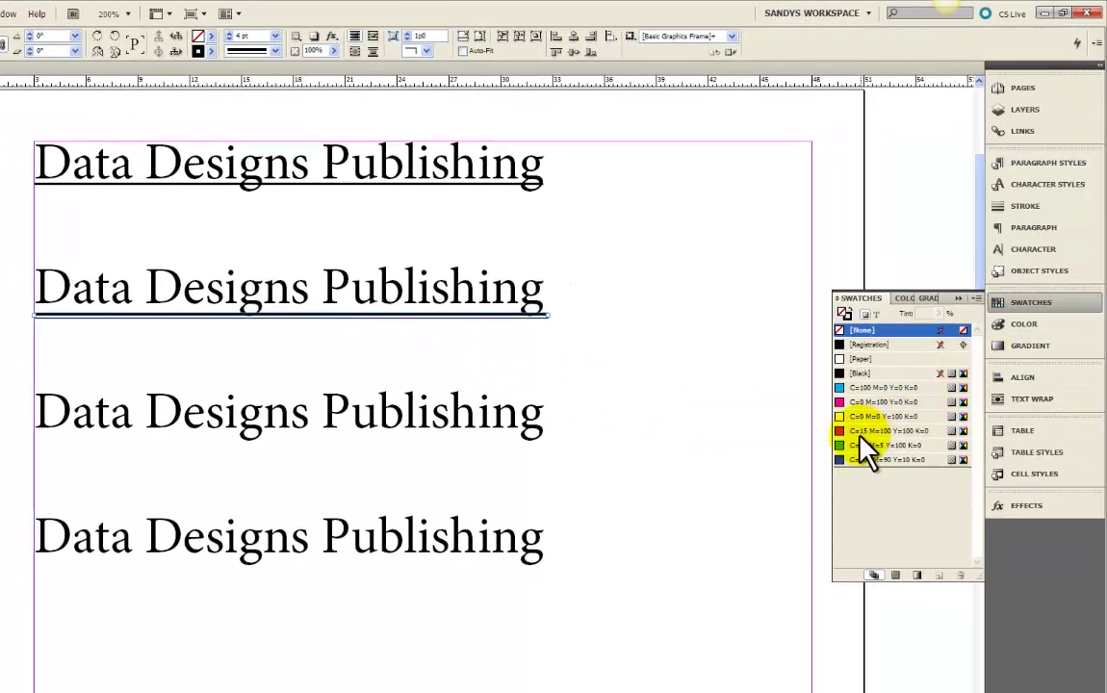
{"action": "left_click", "coordinate": [856, 430]}
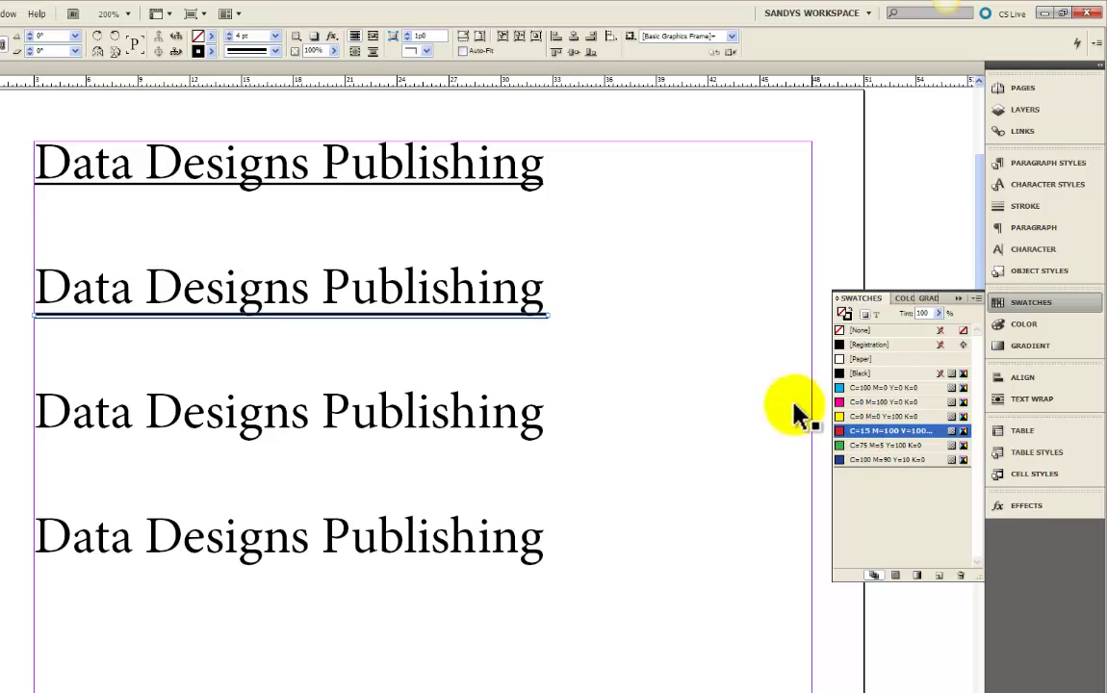
{"action": "left_click", "coordinate": [850, 309]}
{"action": "left_click", "coordinate": [844, 331]}
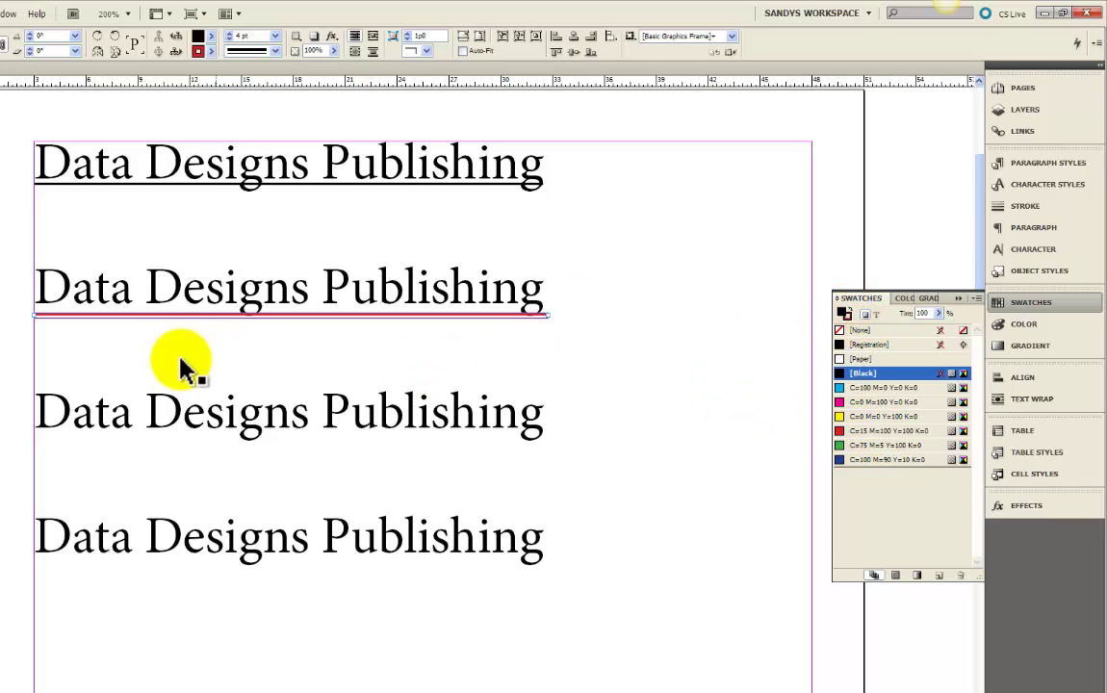
- Nudge the red line into position and stretch both its ends past the heading text
{"action": "left_click", "coordinate": [81, 332]}
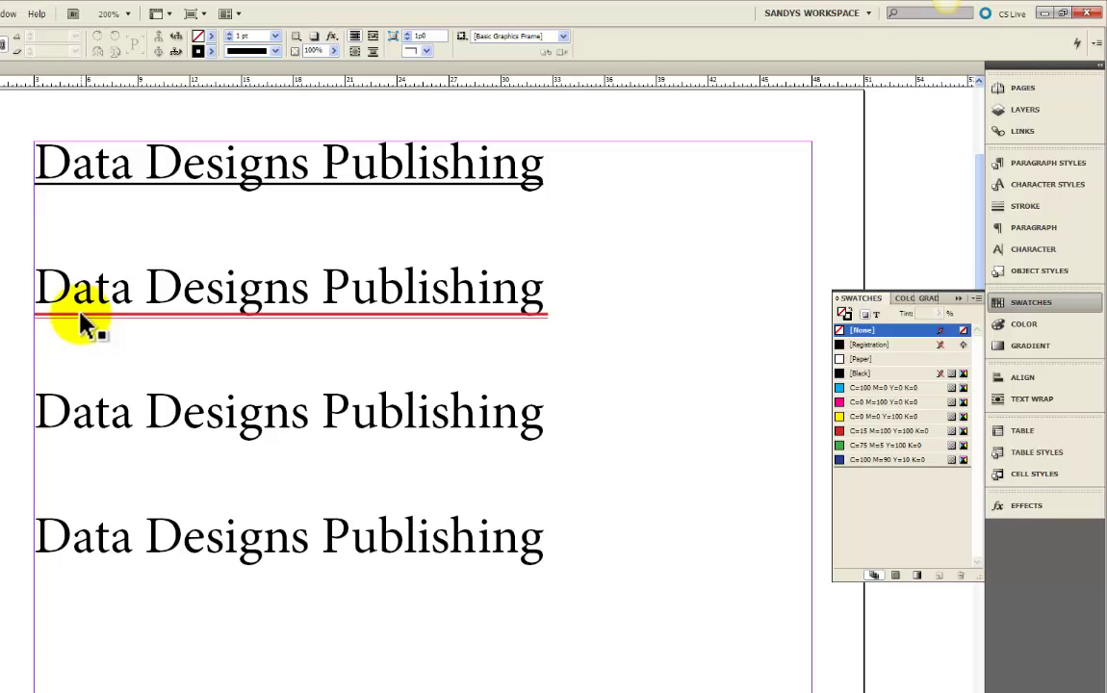
{"action": "left_click", "coordinate": [82, 315]}
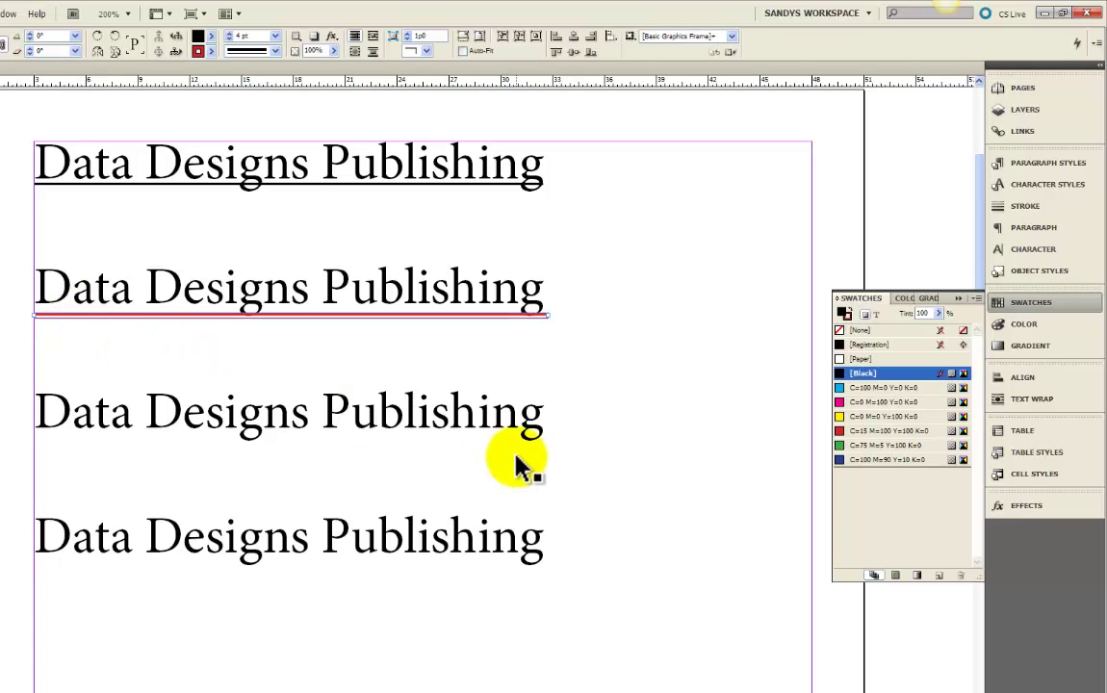
{"action": "key", "text": "Up"}
{"action": "key", "text": "Up"}
{"action": "key", "text": "Up"}
{"action": "key", "text": "Up"}
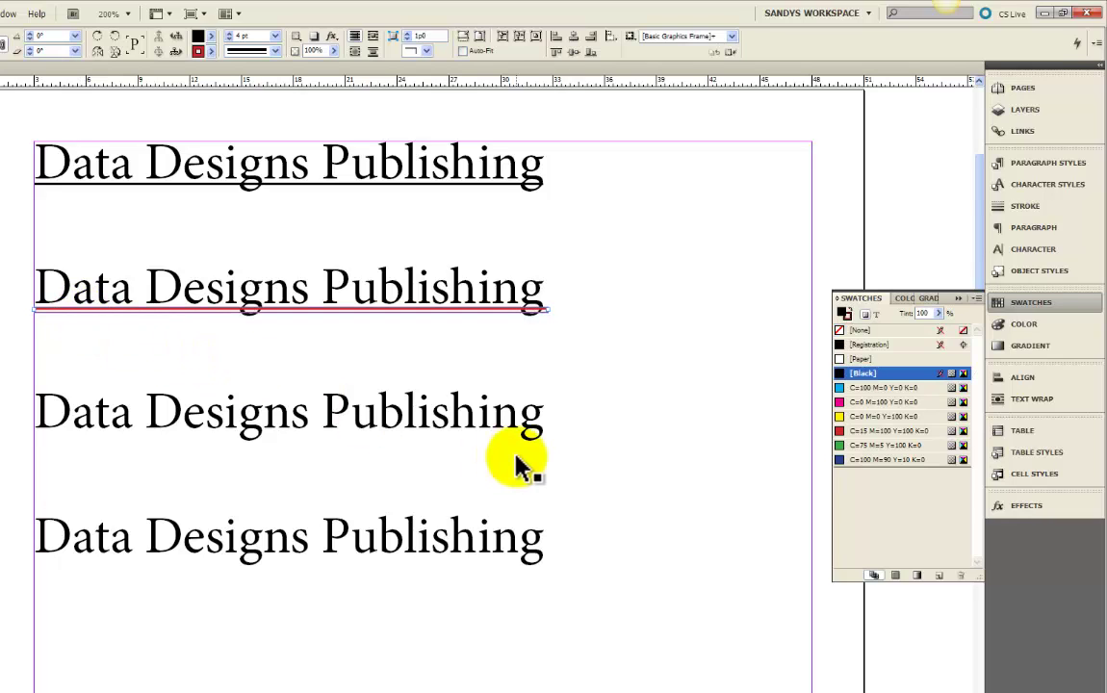
{"action": "key", "text": "Down"}
{"action": "key", "text": "Down"}
{"action": "key", "text": "Down"}
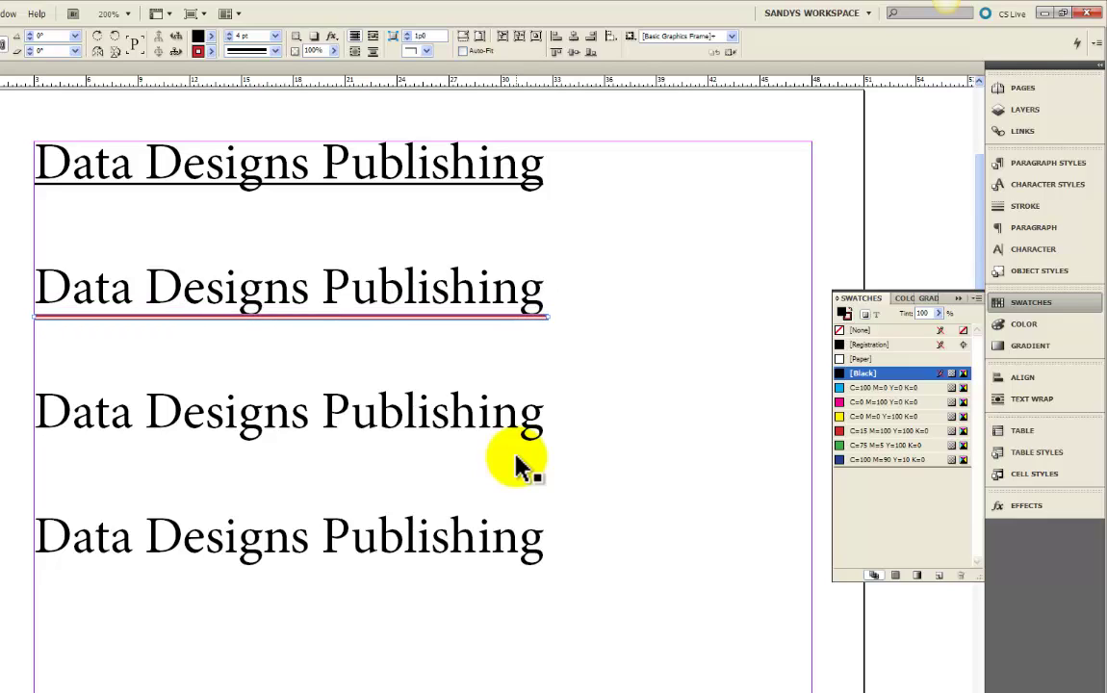
{"action": "key", "text": "Up"}
{"action": "key", "text": "Up"}
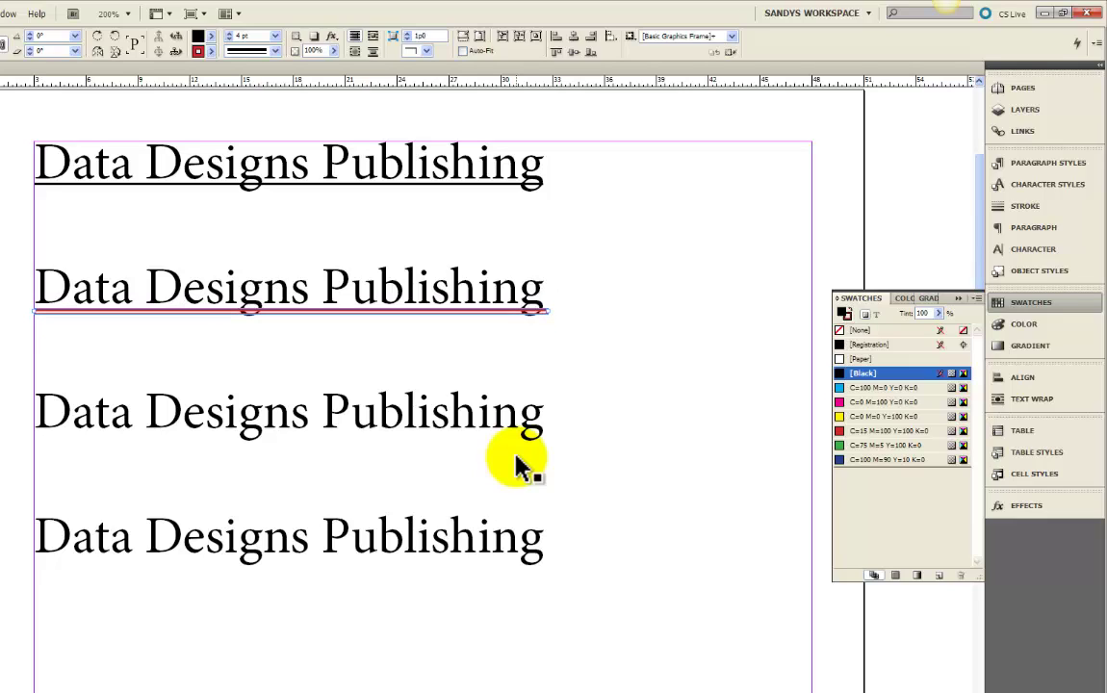
{"action": "key", "text": "shift+Right"}
{"action": "key", "text": "shift+Right"}
{"action": "key", "text": "shift+Right"}
{"action": "key", "text": "shift+Left"}
{"action": "key", "text": "shift+Left"}
{"action": "key", "text": "shift+Left"}
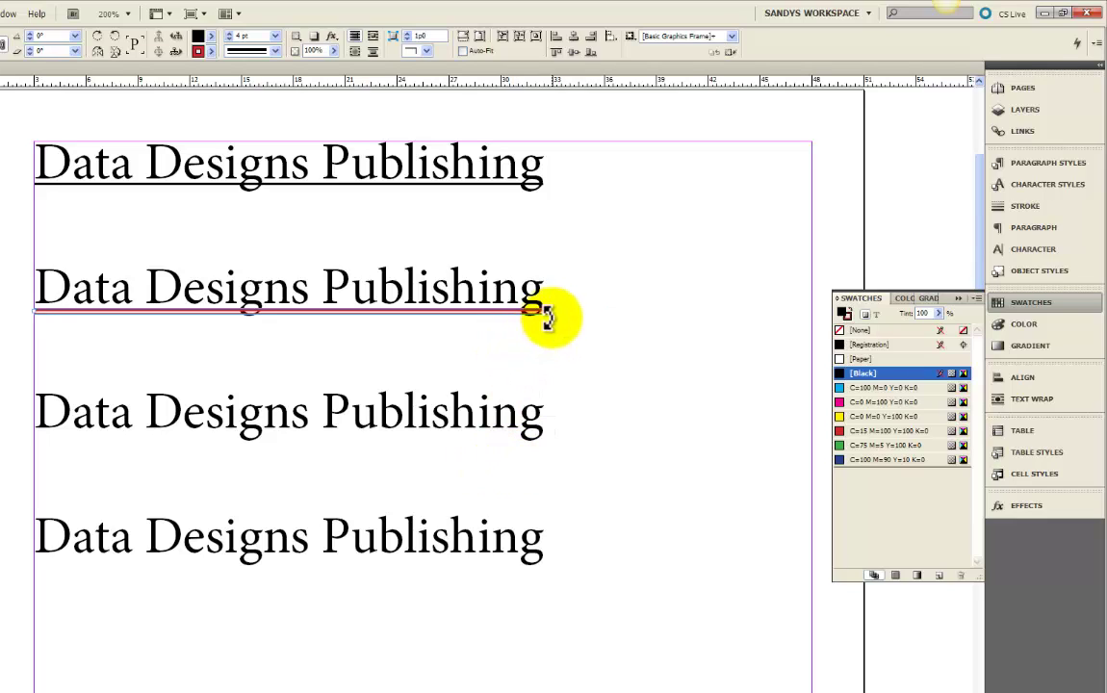
{"action": "left_click_drag", "start_coordinate": [545, 311], "coordinate": [693, 329]}
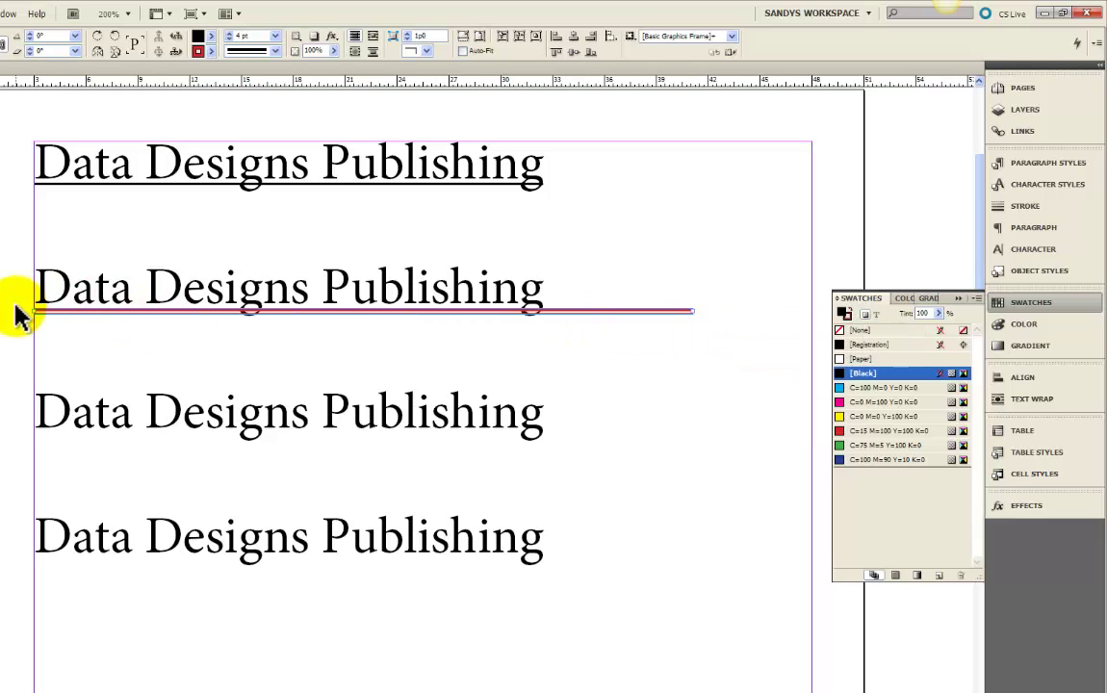
{"action": "left_click_drag", "start_coordinate": [29, 309], "coordinate": [2, 311]}
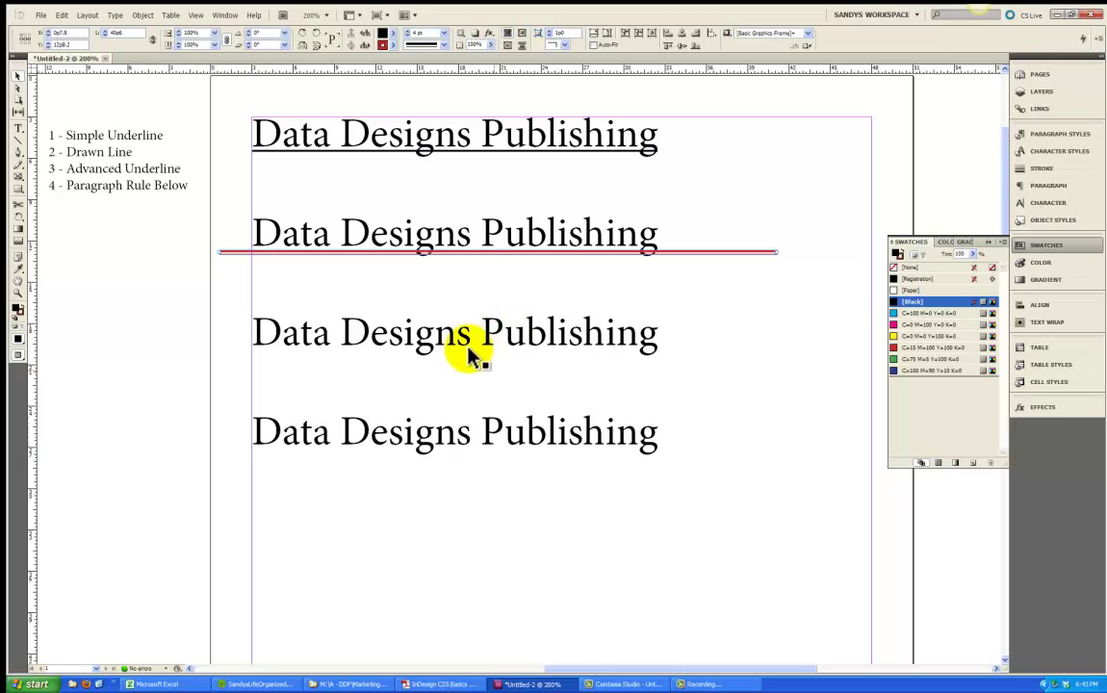
{"action": "left_click_drag", "start_coordinate": [334, 292], "coordinate": [430, 285]}
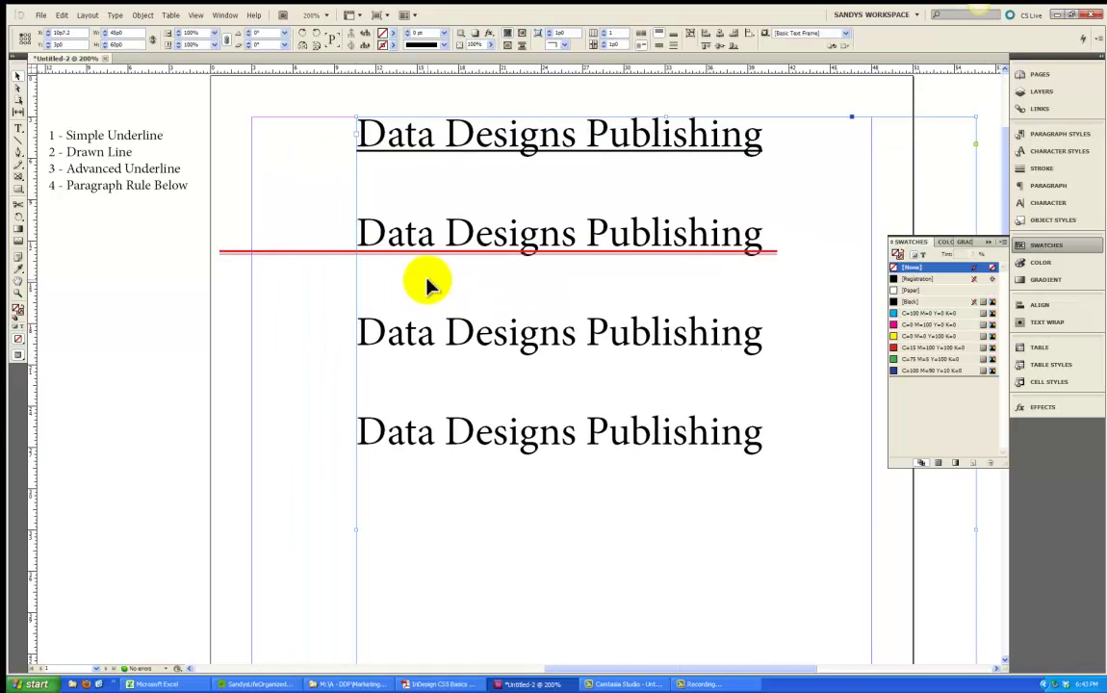
{"action": "key", "text": "ctrl+z"}
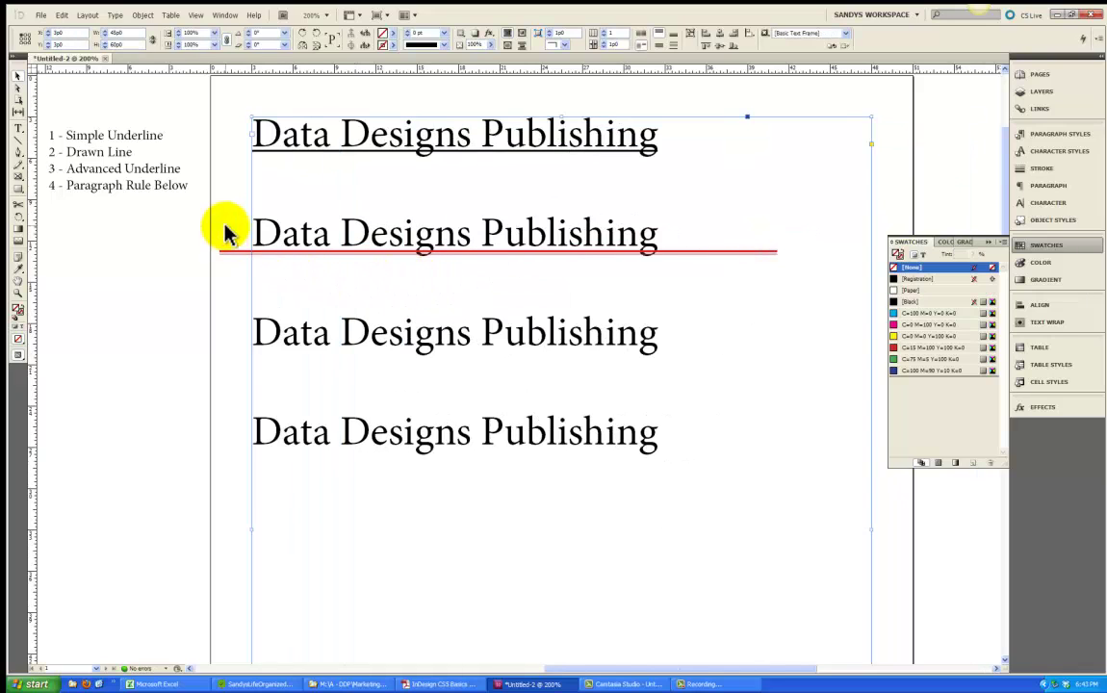
{"action": "left_click", "coordinate": [235, 282]}
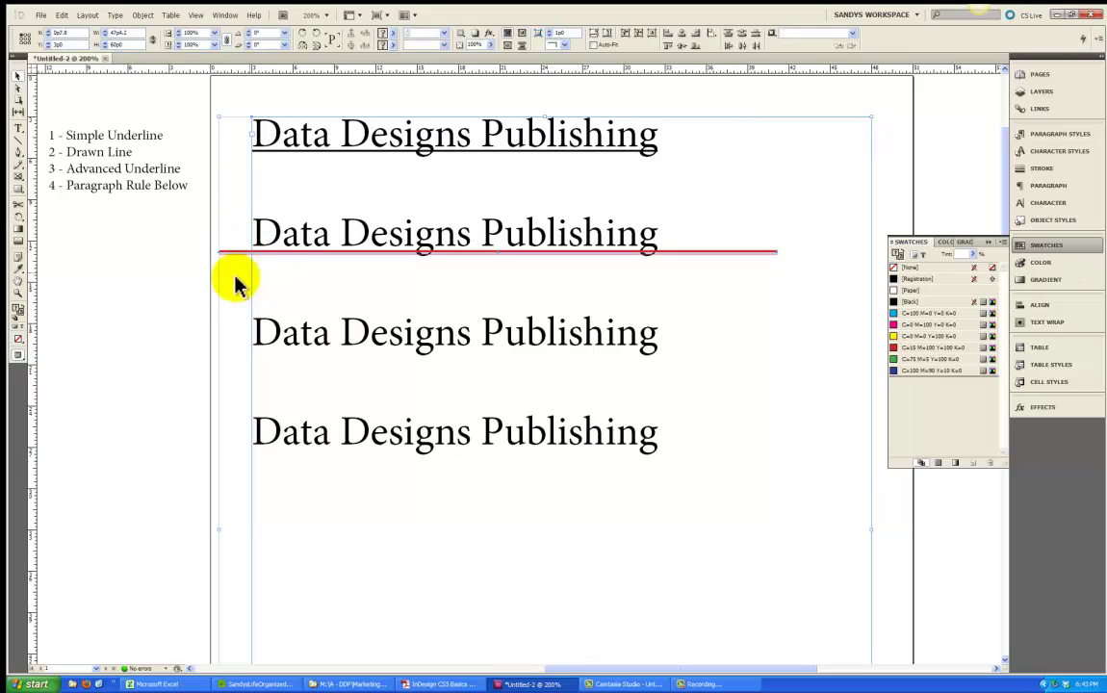
{"action": "left_click", "coordinate": [174, 289]}
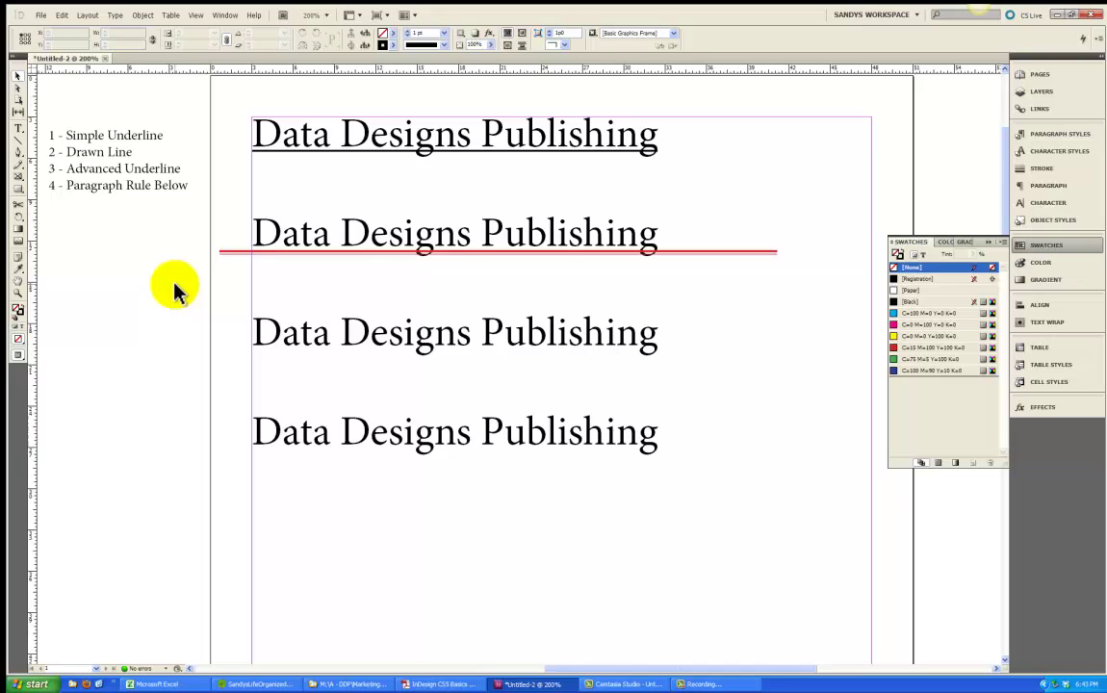
{"action": "left_click", "coordinate": [18, 127]}
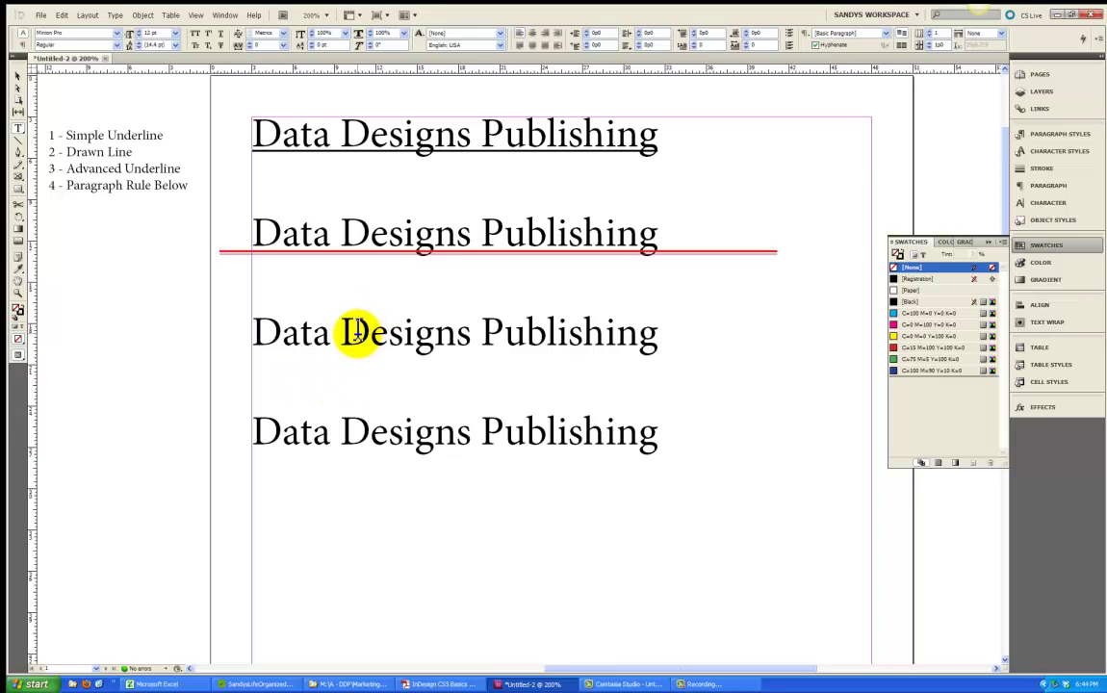
- Select the third heading, try the Underline button, and open the Character panel from the Type menu
{"action": "triple_click", "coordinate": [356, 331]}
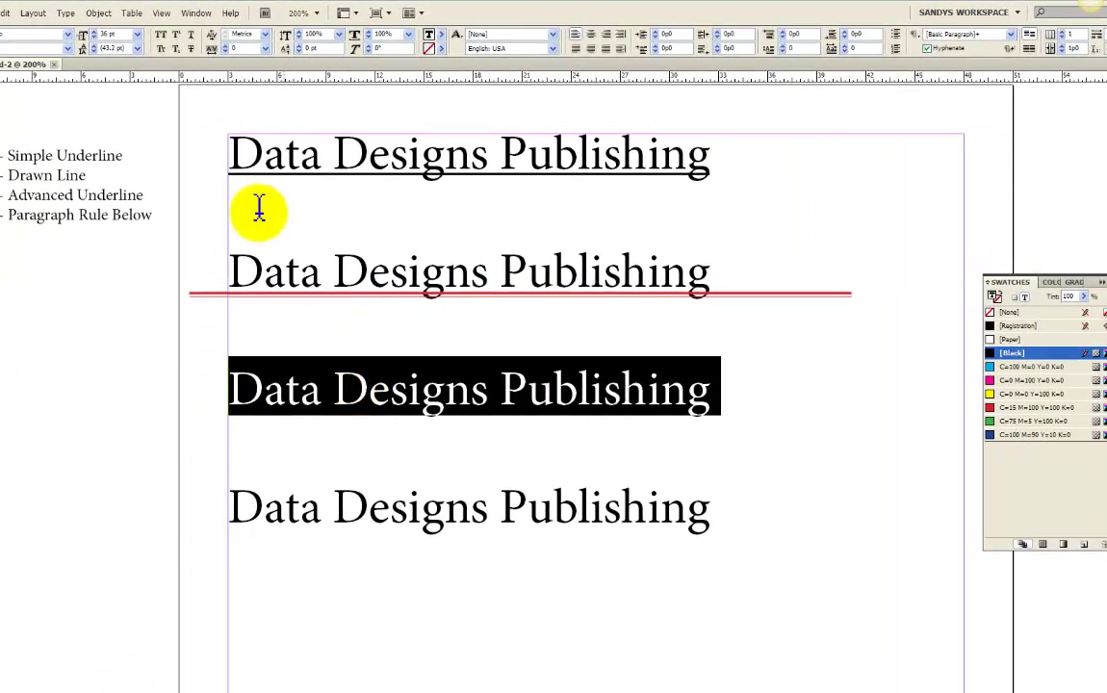
{"action": "left_click", "coordinate": [192, 36]}
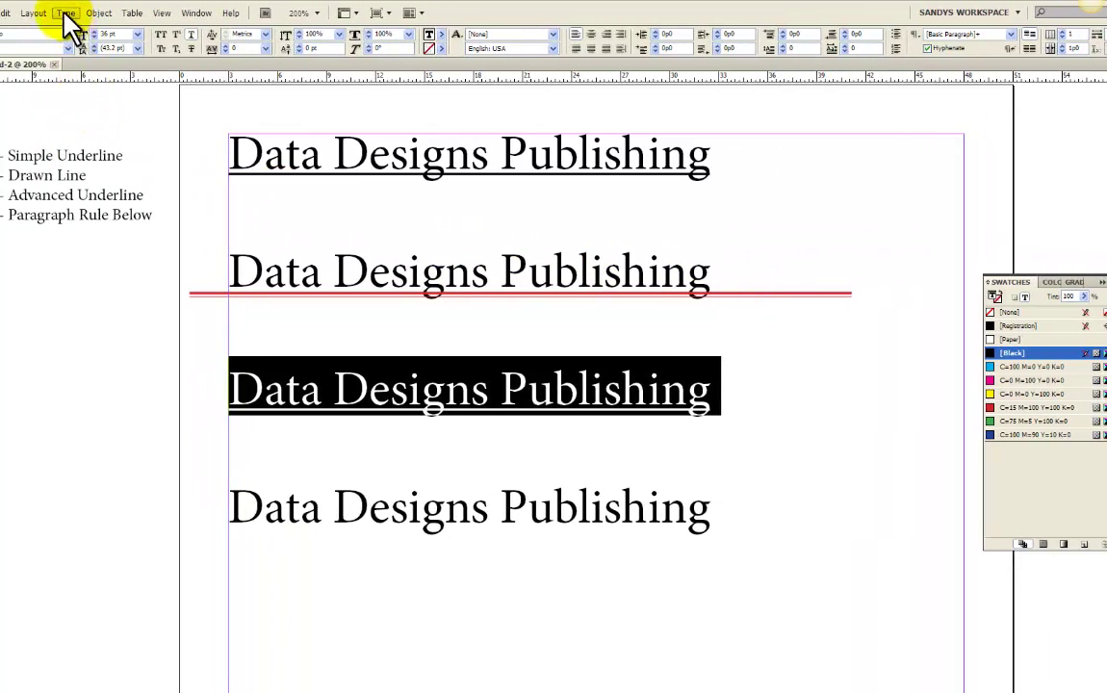
{"action": "left_click", "coordinate": [61, 13]}
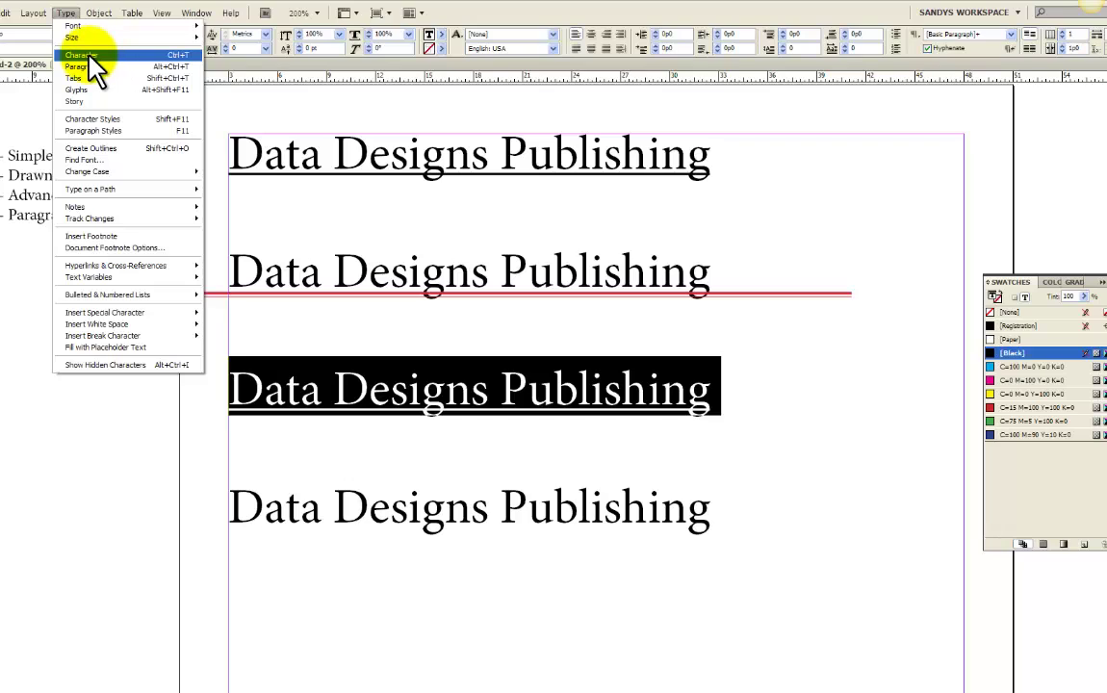
{"action": "left_click", "coordinate": [89, 55]}
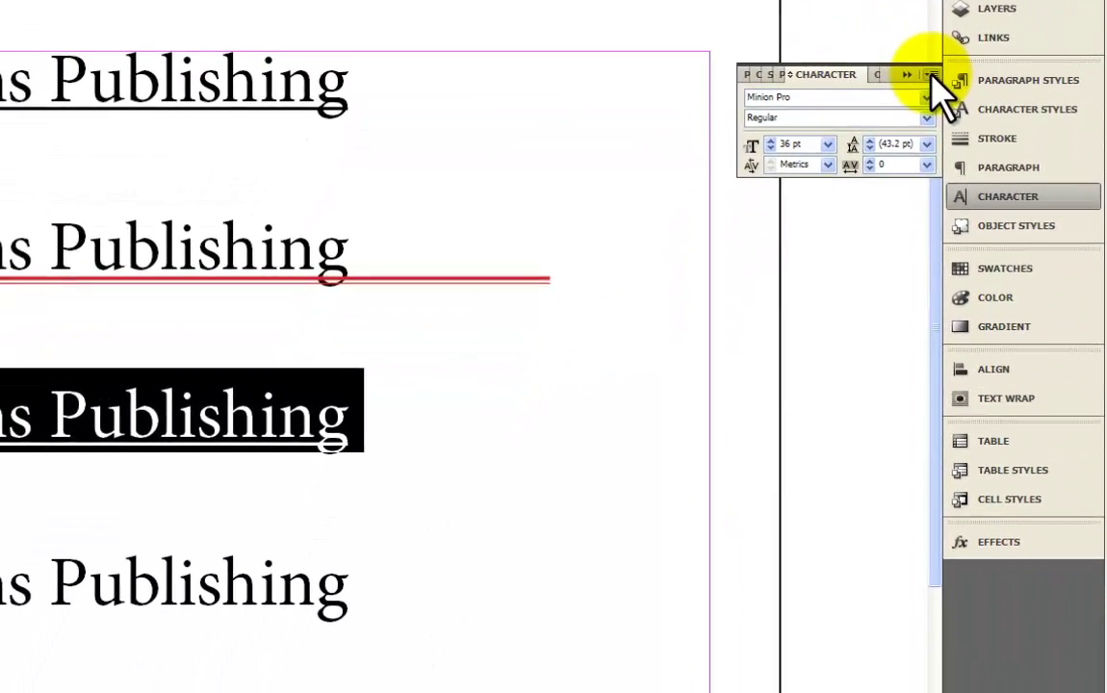
- Open Underline Options for the third line and set a 4 pt weight with a 6 pt offset
{"action": "left_click", "coordinate": [913, 237]}
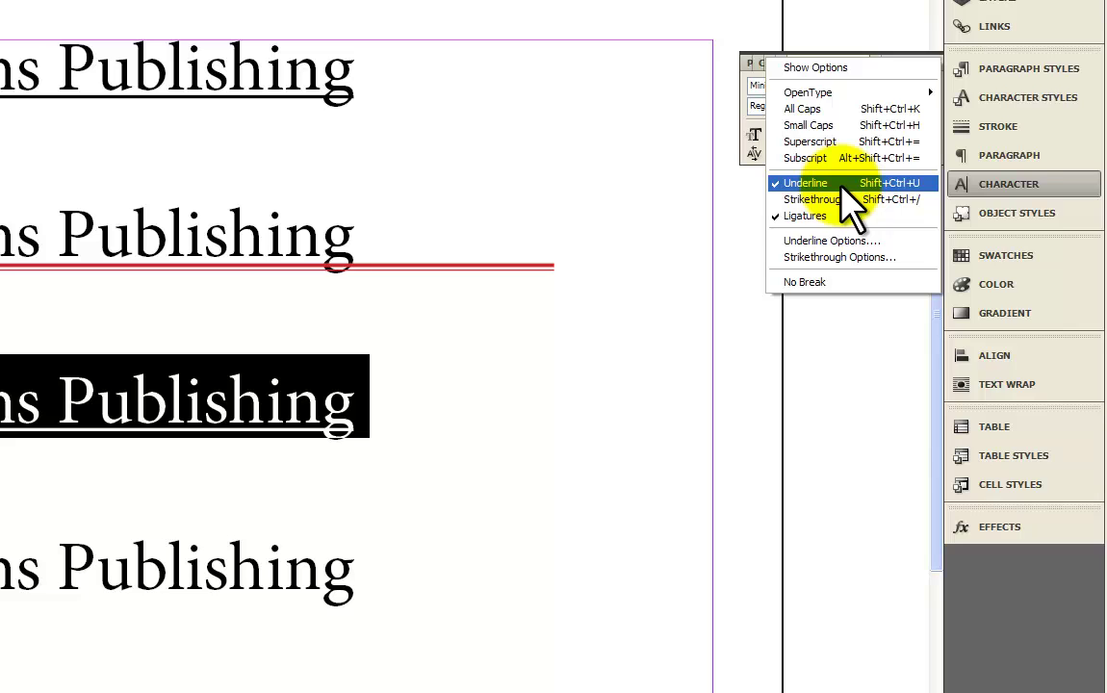
{"action": "left_click", "coordinate": [843, 240]}
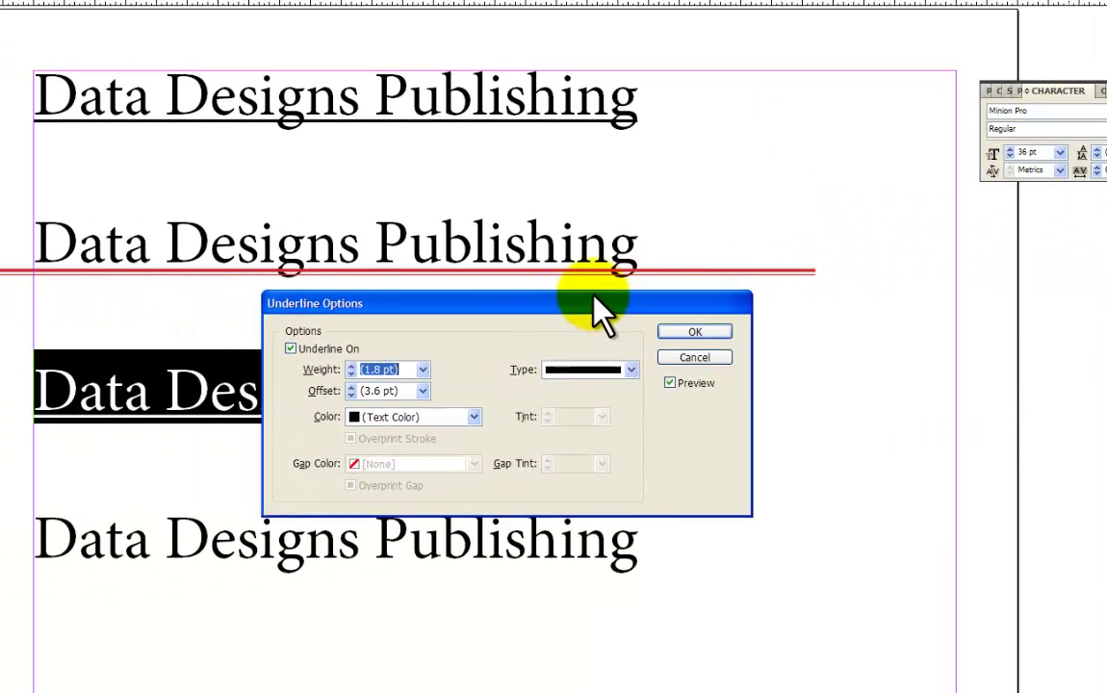
{"action": "left_click_drag", "start_coordinate": [597, 312], "coordinate": [795, 117]}
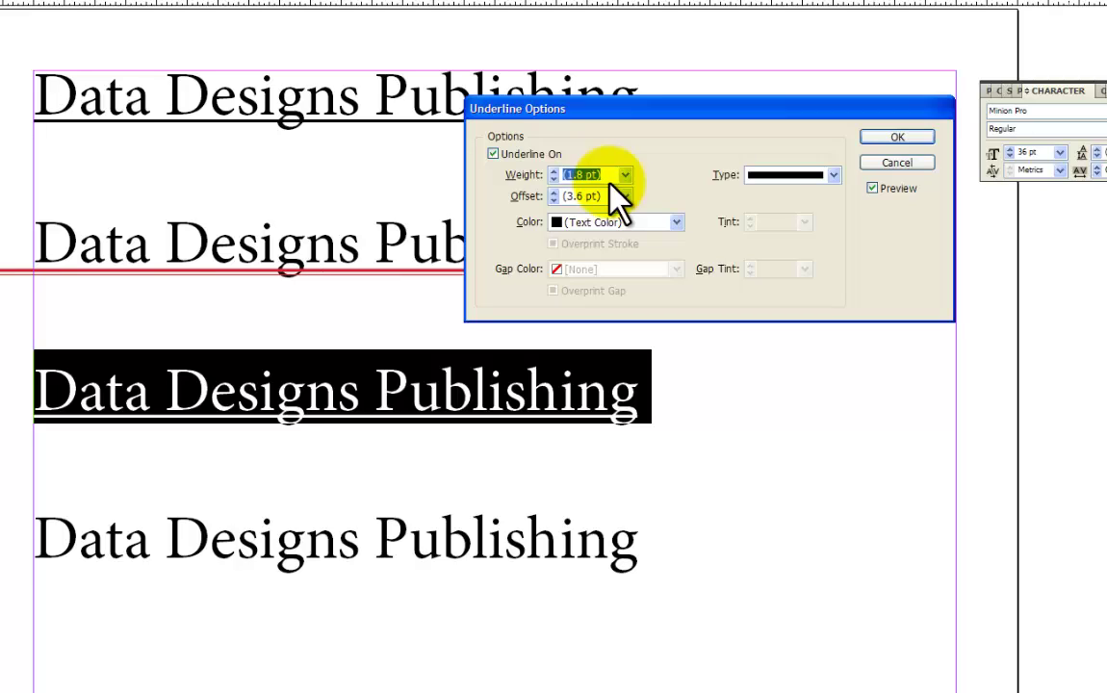
{"action": "type", "text": "4"}
{"action": "key", "text": "Tab"}
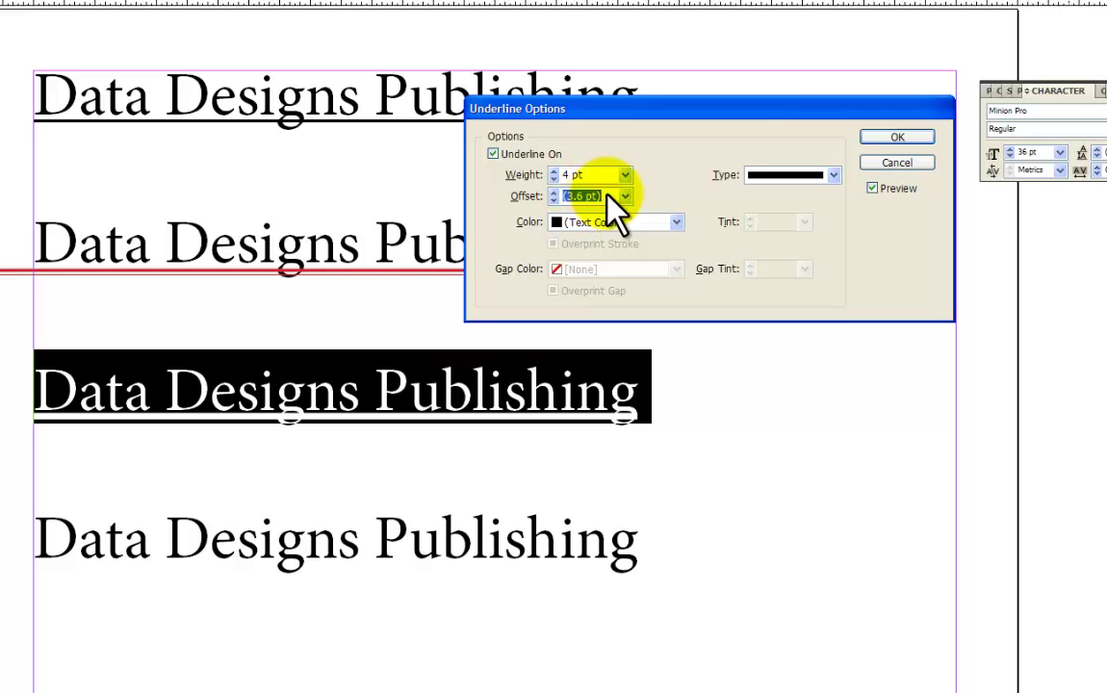
{"action": "type", "text": "6"}
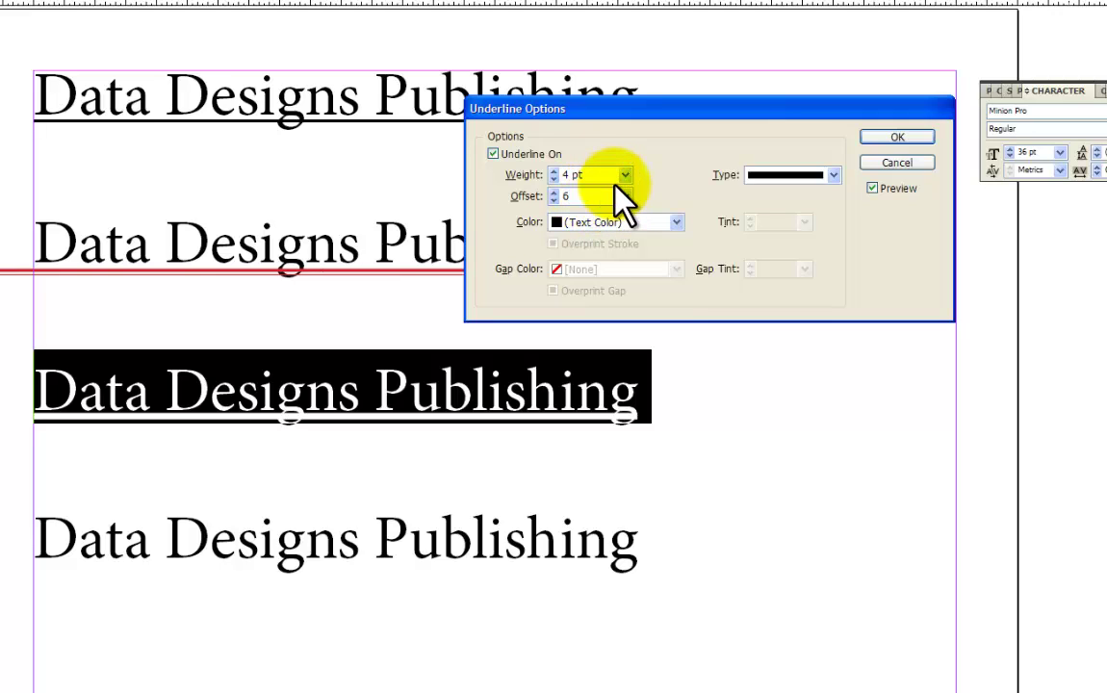
{"action": "key", "text": "Tab"}
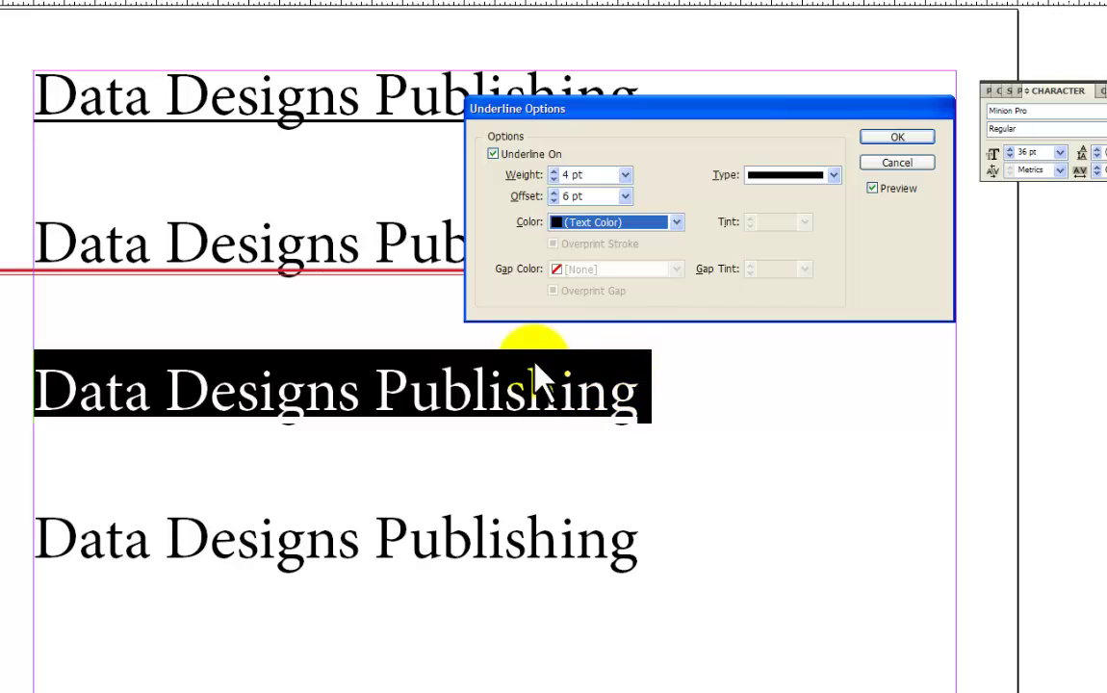
- Set the underline colour to C=75 M=5 Y=100 K=0 and type to Thick - Thin, then apply
{"action": "left_click", "coordinate": [676, 222]}
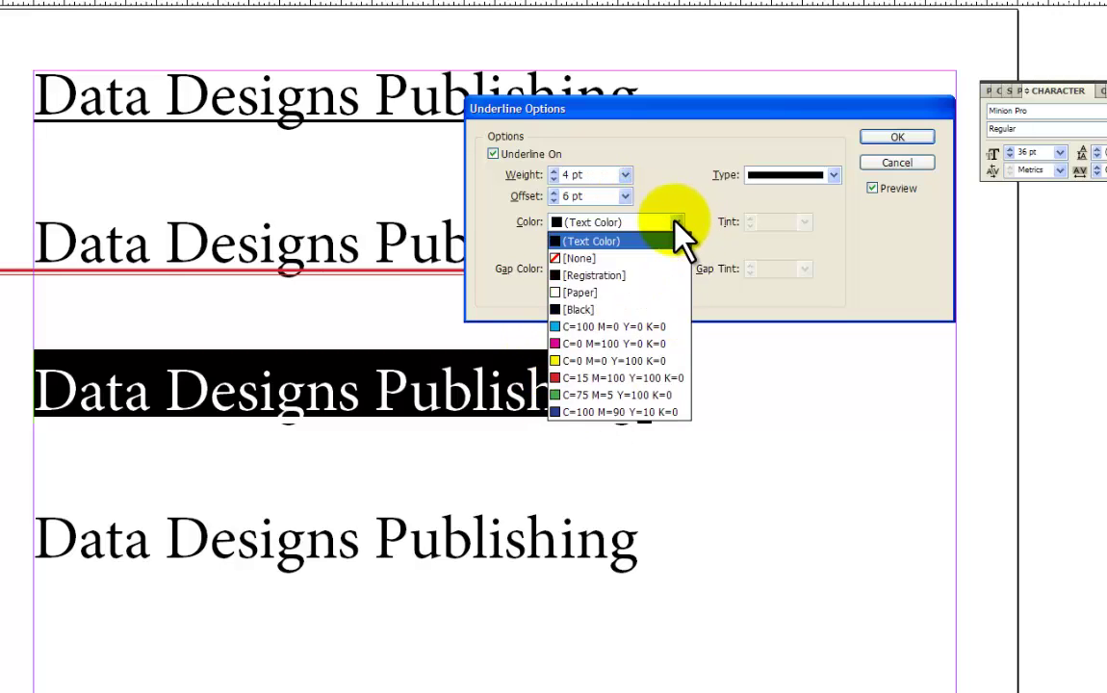
{"action": "left_click", "coordinate": [590, 394]}
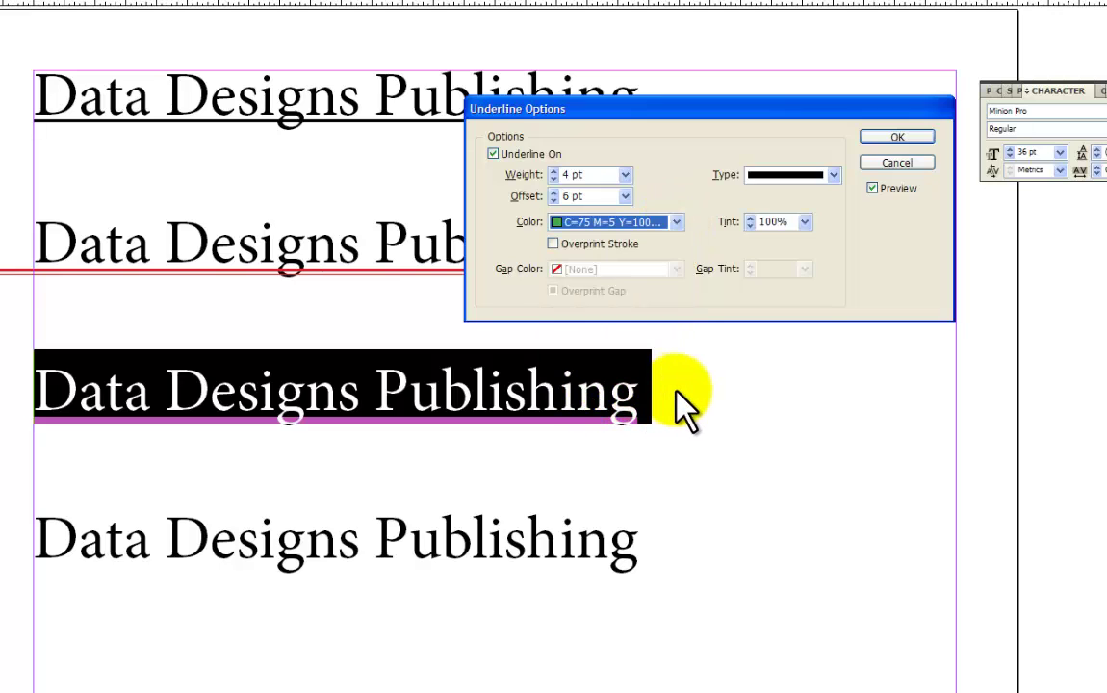
{"action": "left_click", "coordinate": [834, 176]}
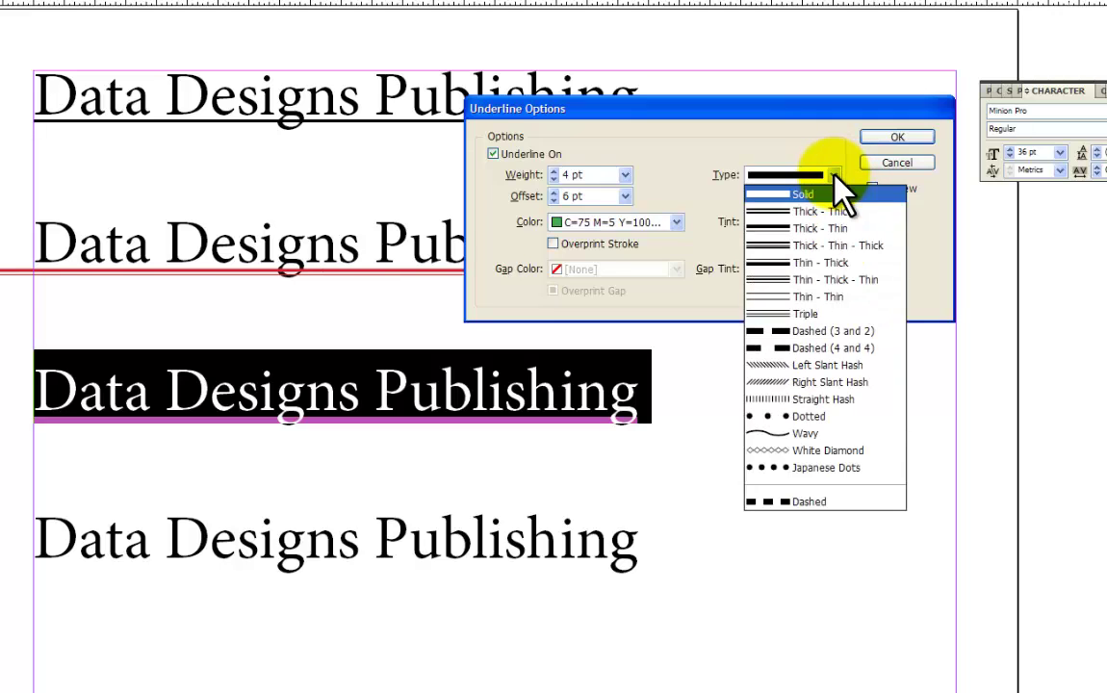
{"action": "left_click", "coordinate": [821, 227]}
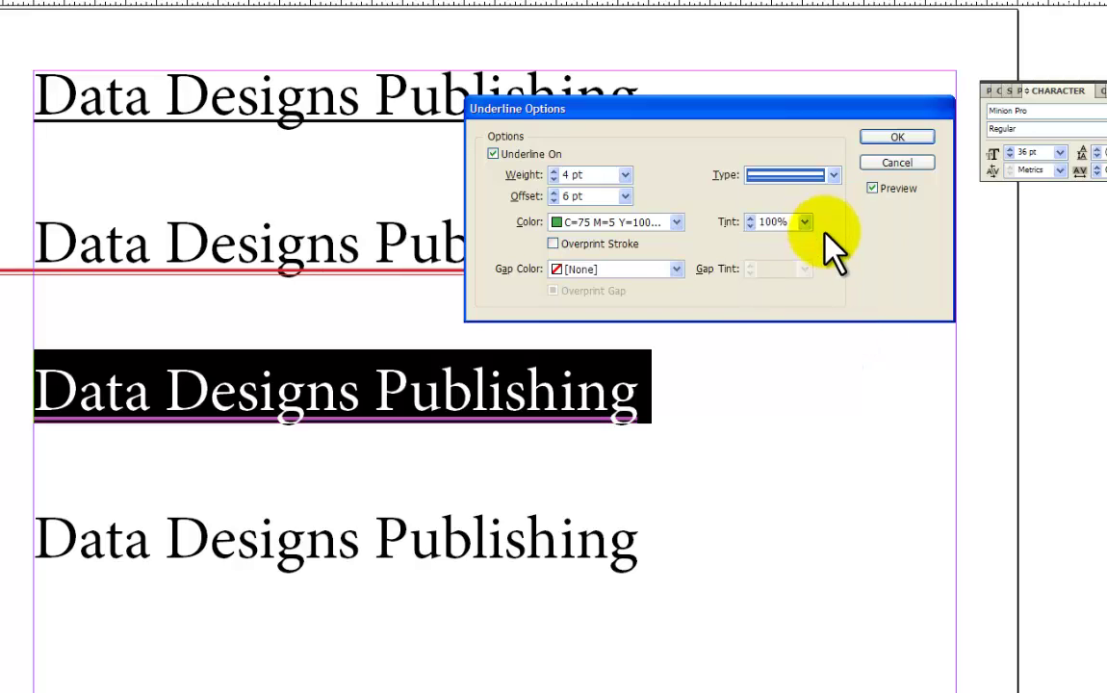
{"action": "left_click", "coordinate": [895, 140]}
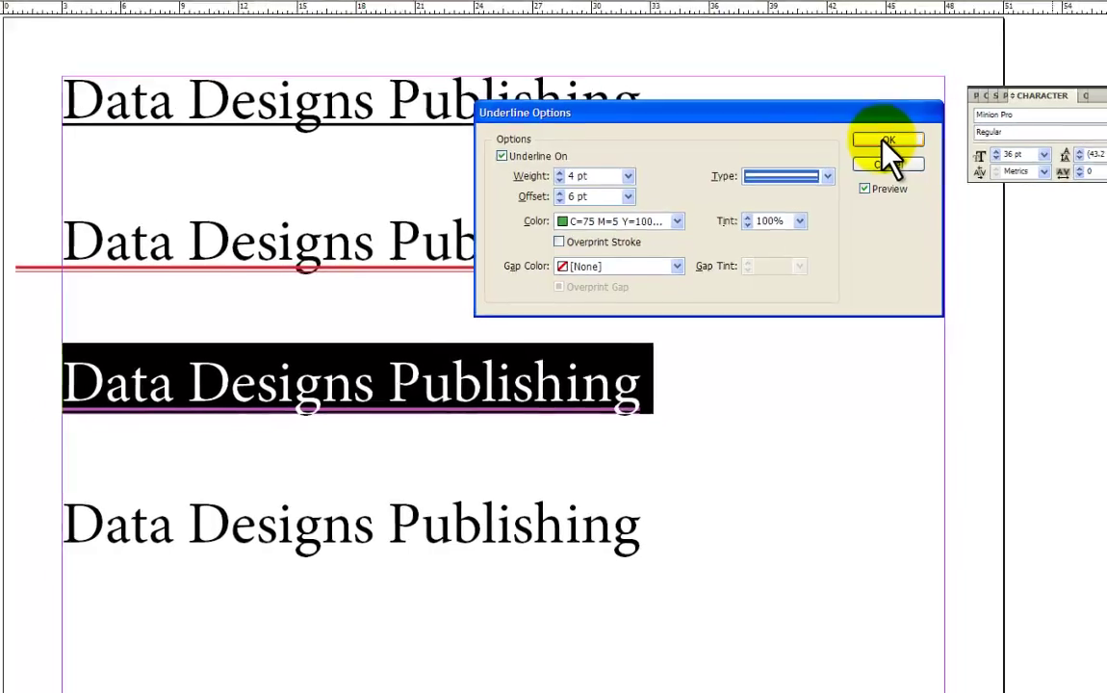
{"action": "left_click", "coordinate": [889, 142]}
- Deselect the third line's text and collapse the Character panel into the dock
{"action": "left_click", "coordinate": [534, 405]}
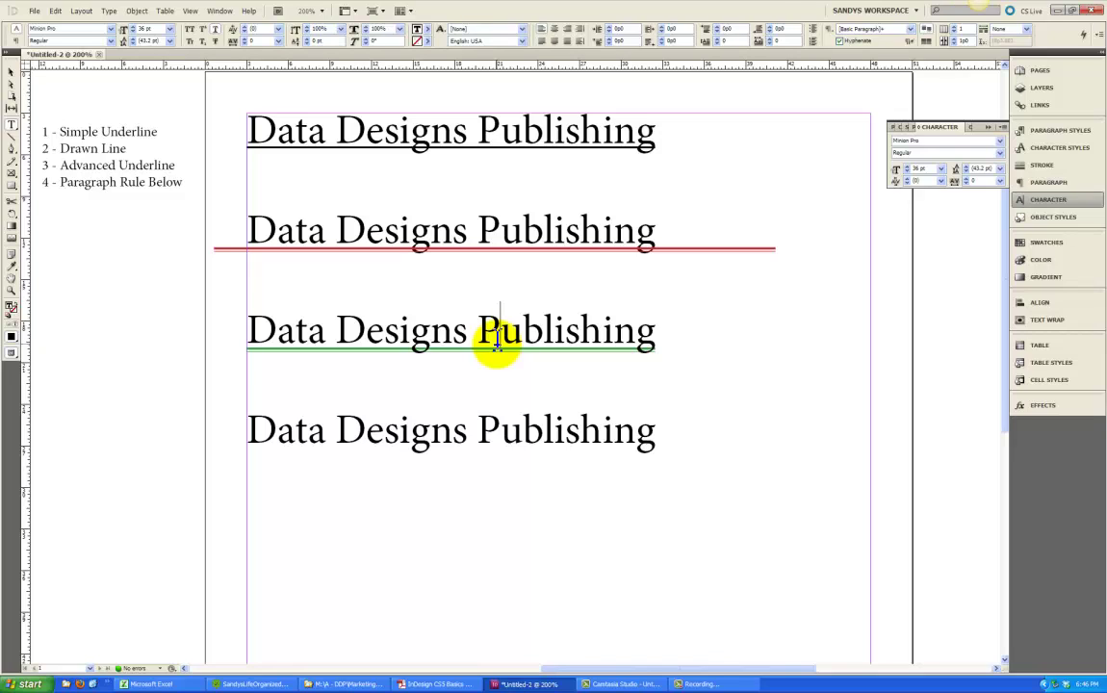
{"action": "left_click", "coordinate": [497, 341]}
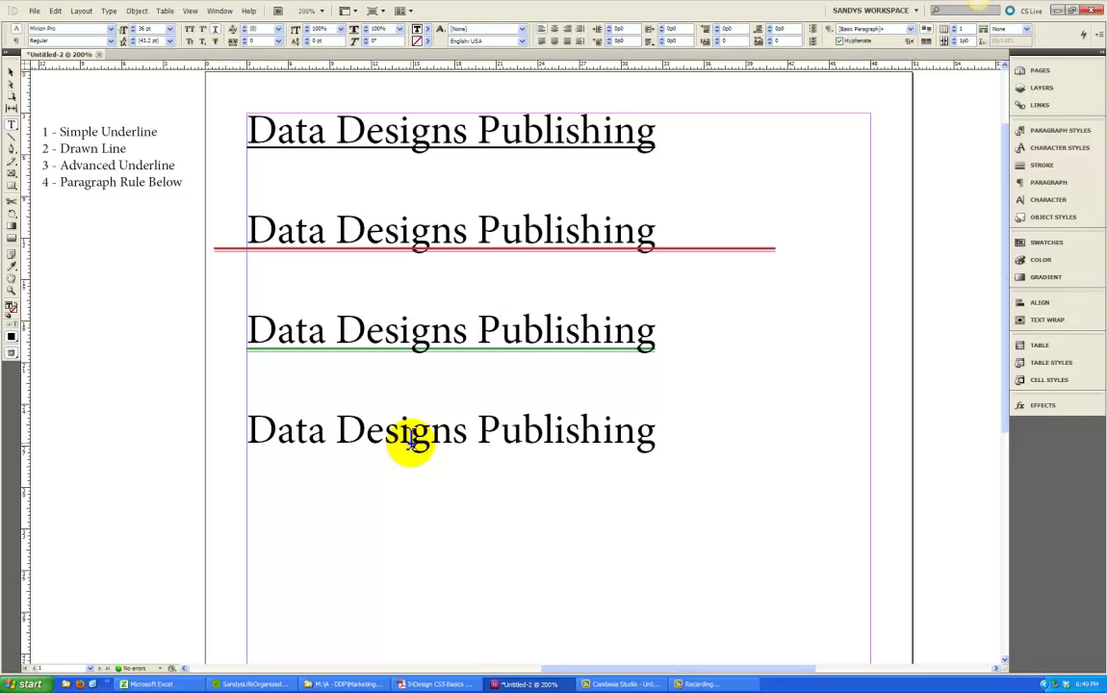
- Place the text cursor in the word Designs on the fourth heading
{"action": "left_click", "coordinate": [453, 433]}
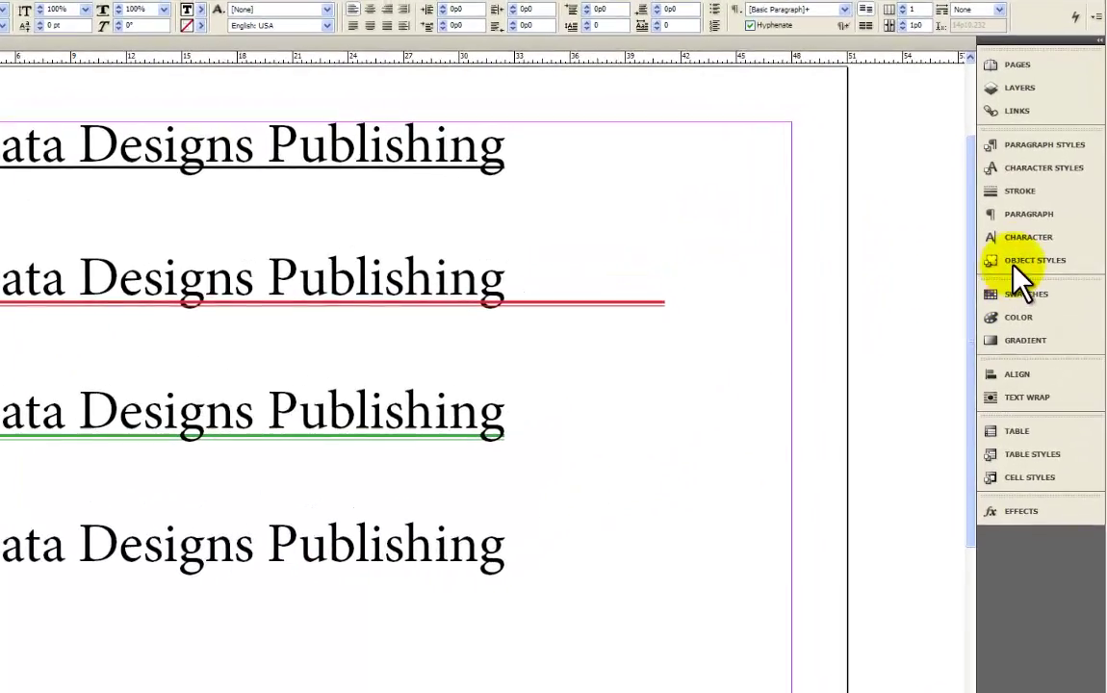
- Open the Paragraph panel, put the cursor in the fourth line, and choose Paragraph Rules from its menu
{"action": "left_click", "coordinate": [1044, 217]}
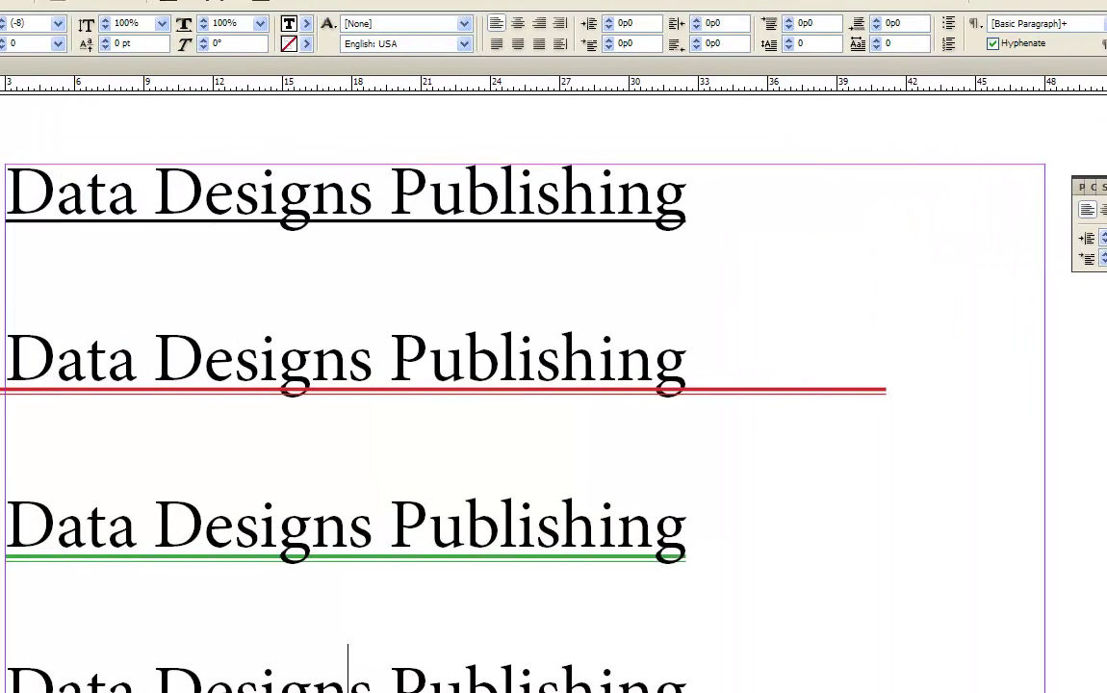
{"action": "left_click", "coordinate": [0, 0]}
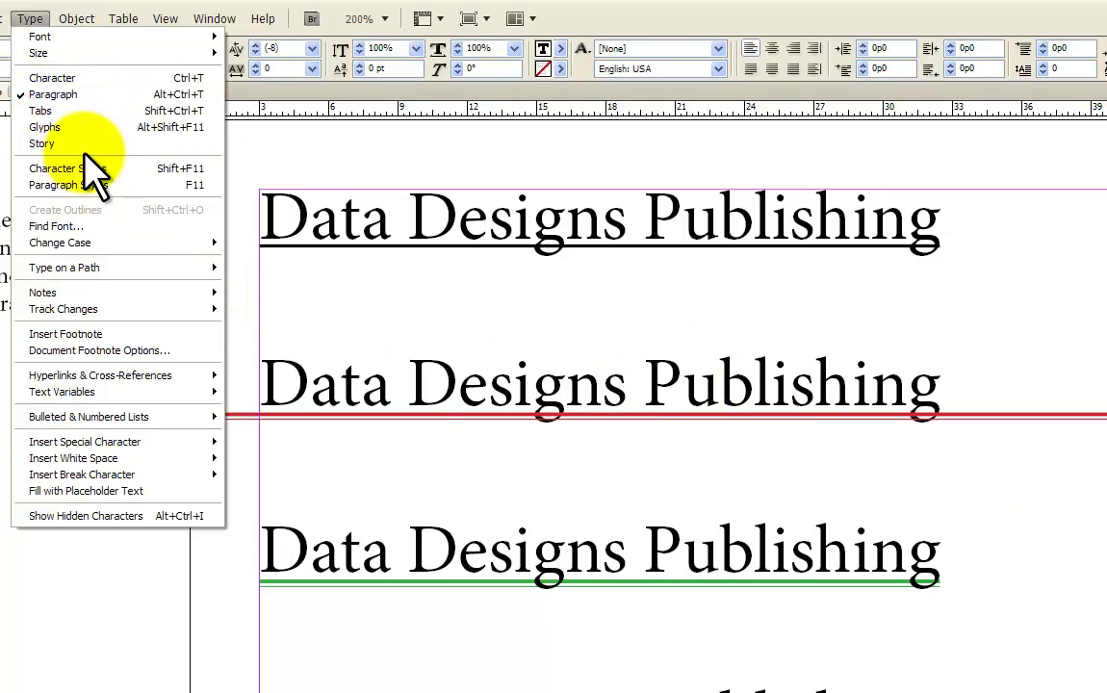
{"action": "key", "text": "Escape"}
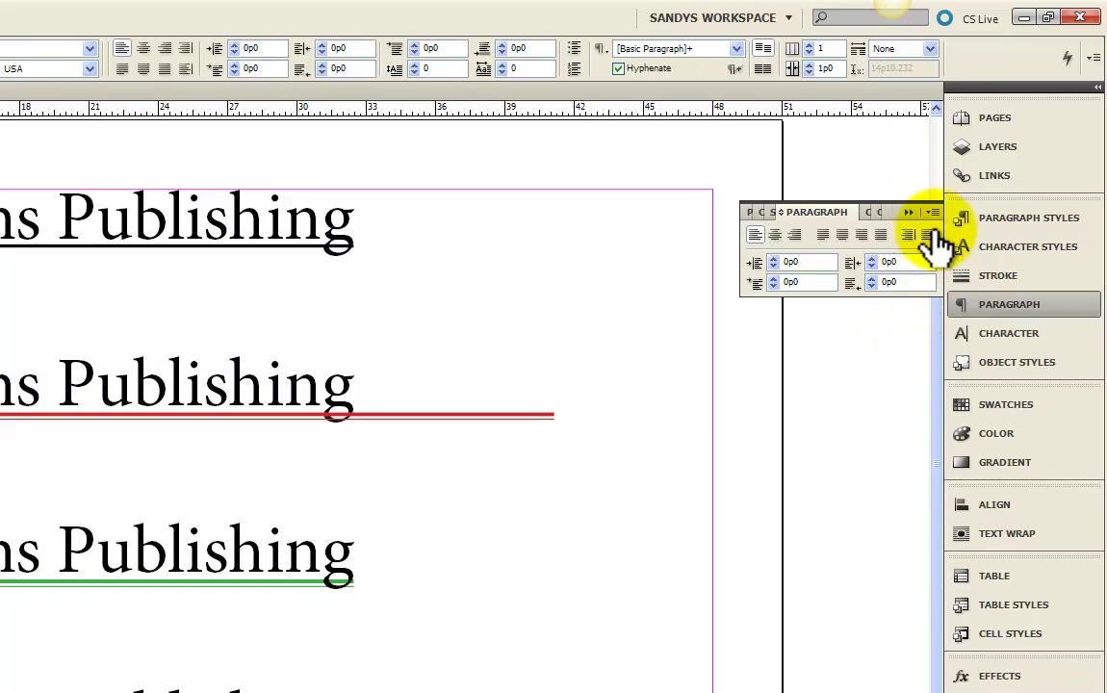
{"action": "left_click", "coordinate": [58, 679]}
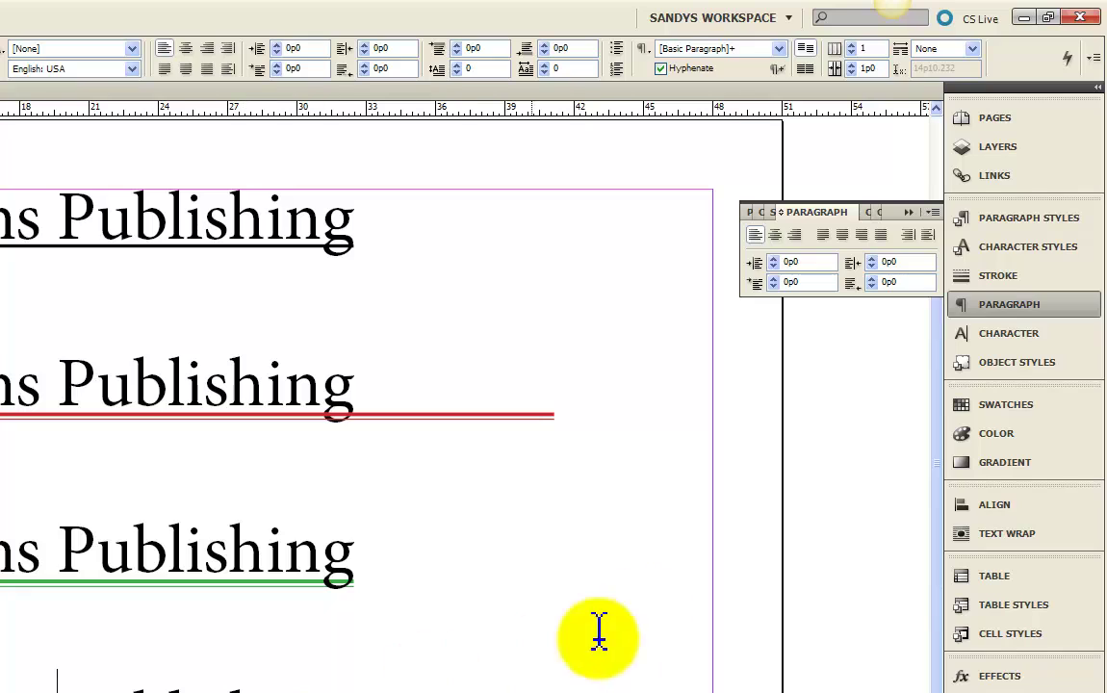
{"action": "left_click", "coordinate": [933, 214]}
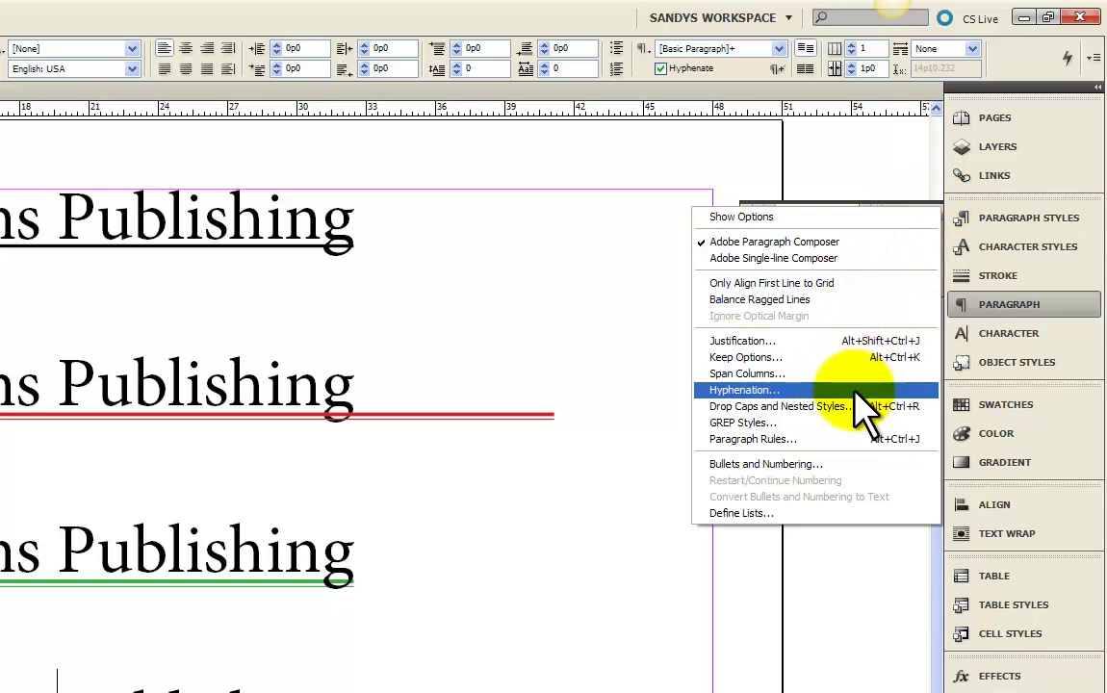
{"action": "left_click", "coordinate": [790, 439]}
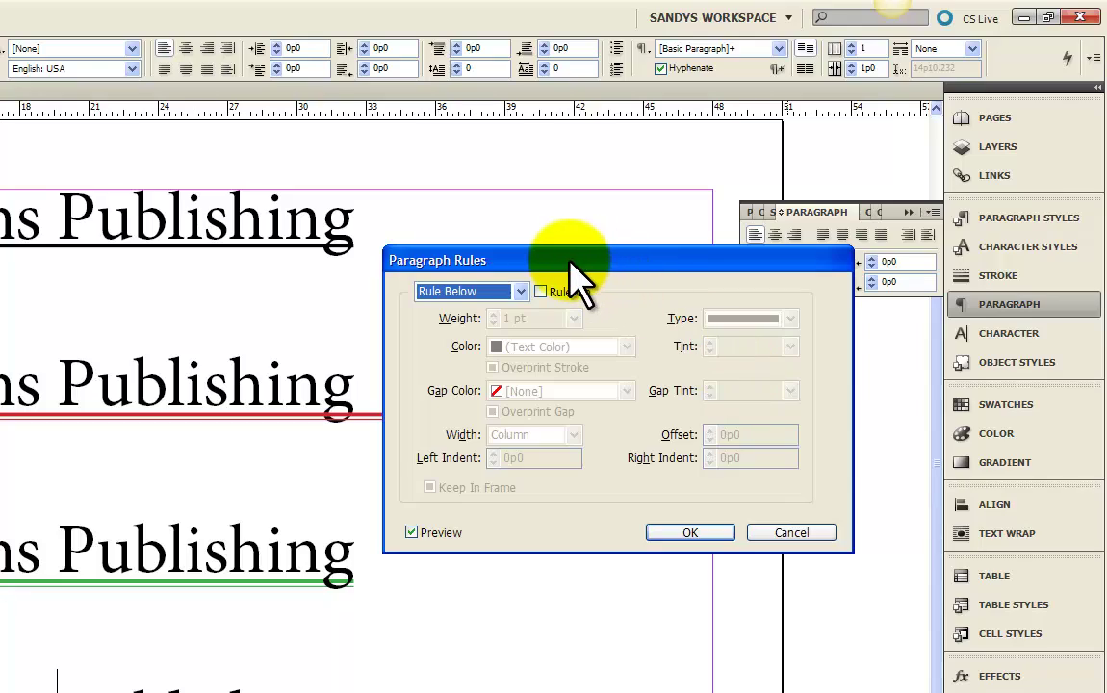
- Switch on Rule Below, previewing a 1 pt black column-wide rule under the fourth heading
{"action": "left_click_drag", "start_coordinate": [569, 261], "coordinate": [575, 339]}
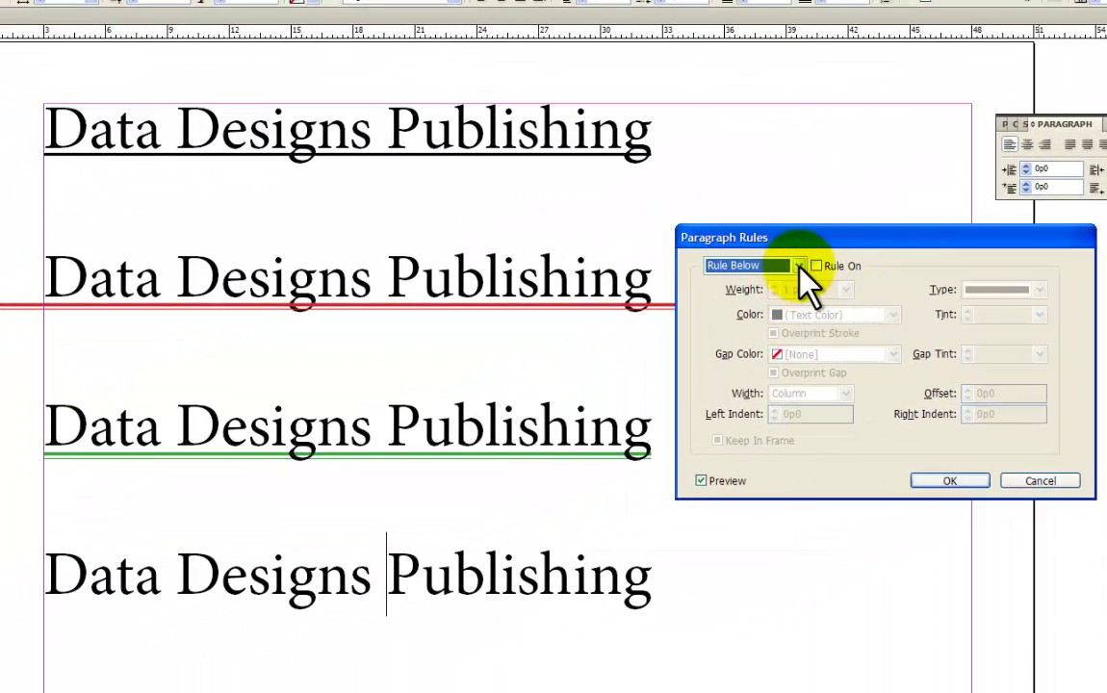
{"action": "left_click", "coordinate": [799, 267]}
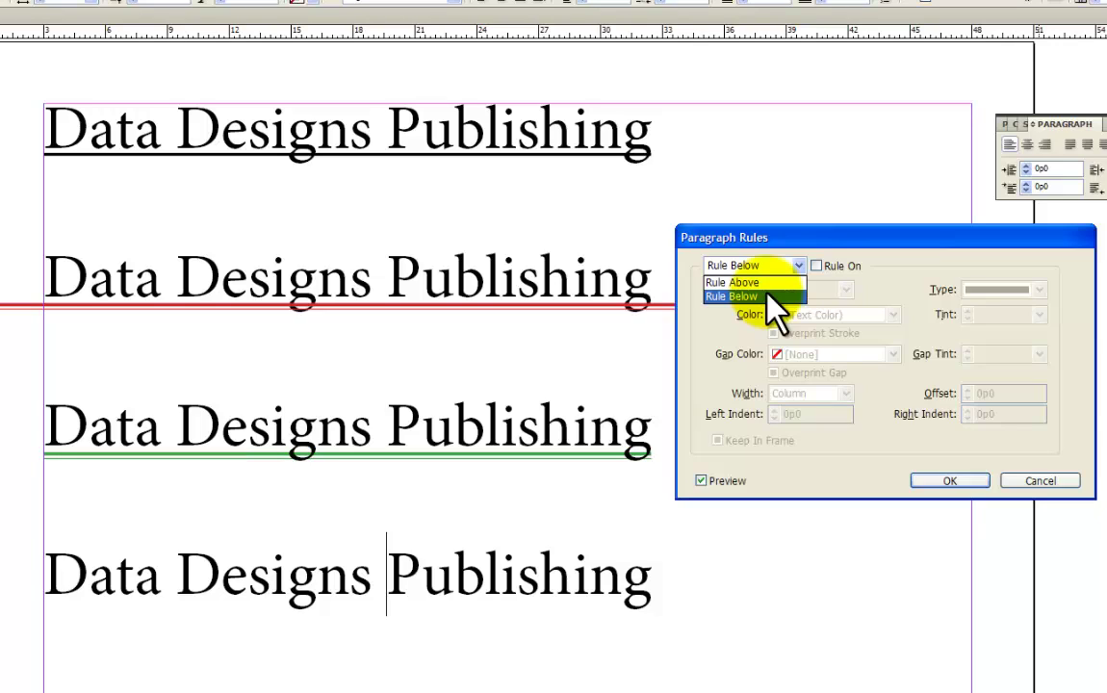
{"action": "left_click", "coordinate": [768, 295]}
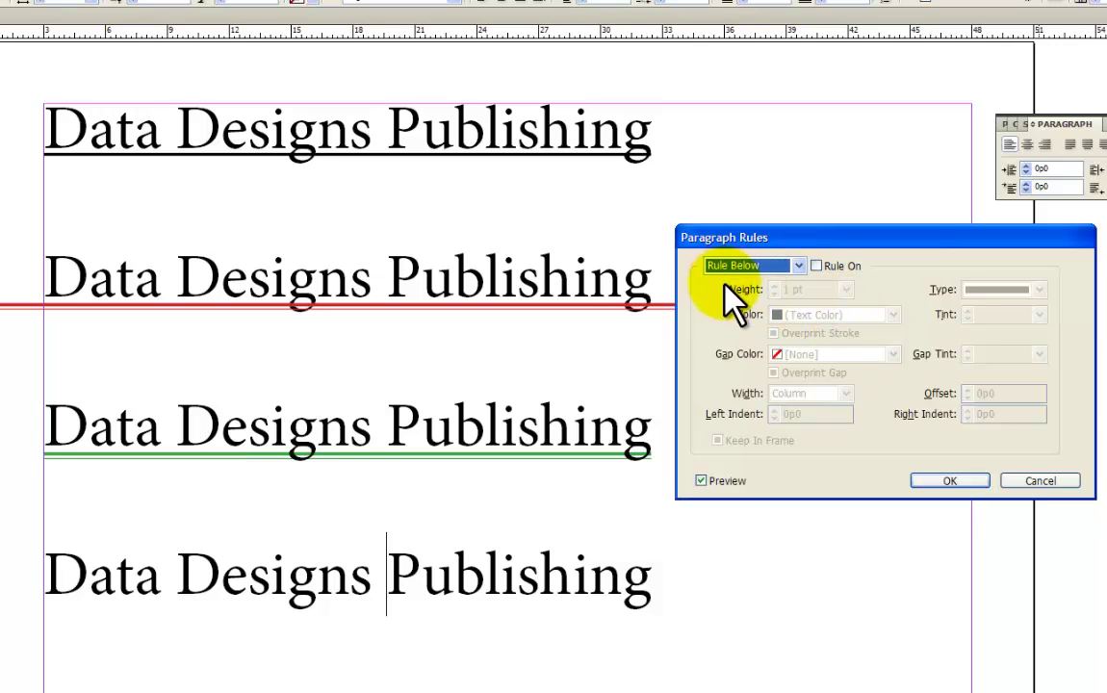
{"action": "left_click", "coordinate": [816, 266]}
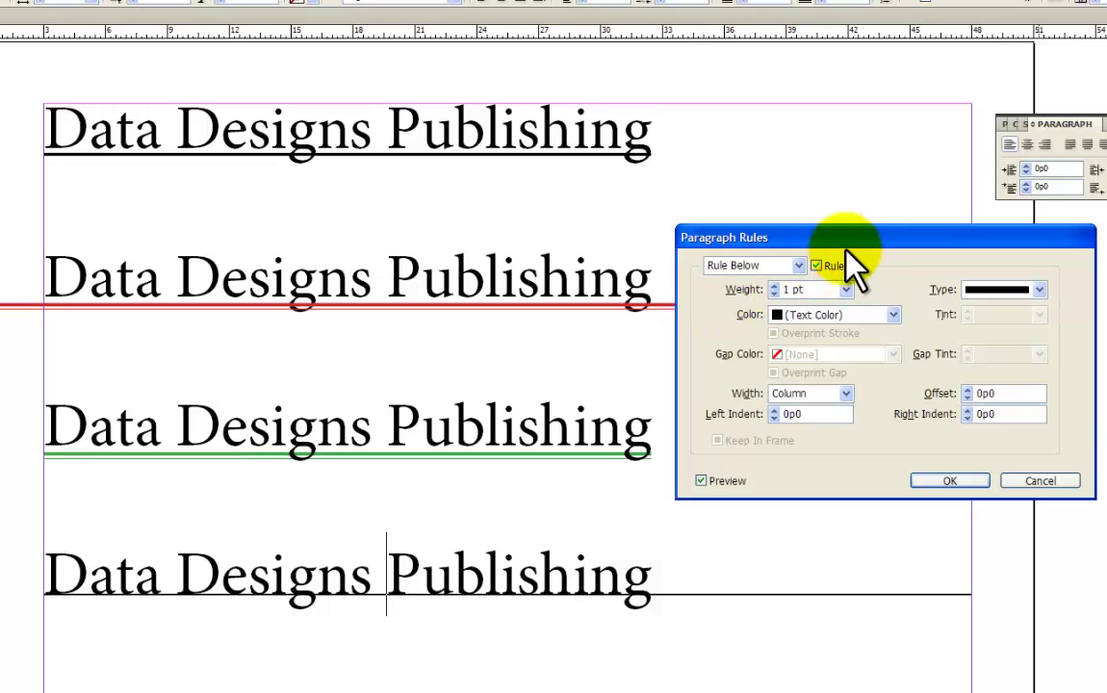
{"action": "left_click_drag", "start_coordinate": [852, 242], "coordinate": [851, 200]}
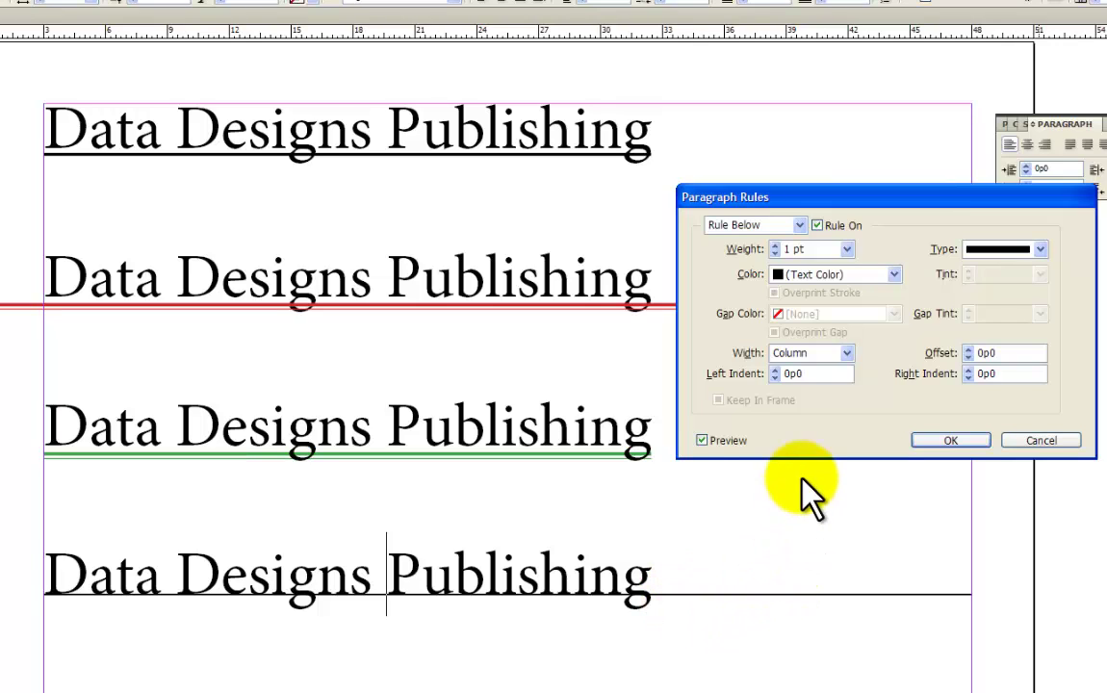
- Set the rule to 4 pt weight, C=100 M=0 Y=0 K=0 cyan colour, and Thick - Thin type
{"action": "left_click", "coordinate": [848, 248]}
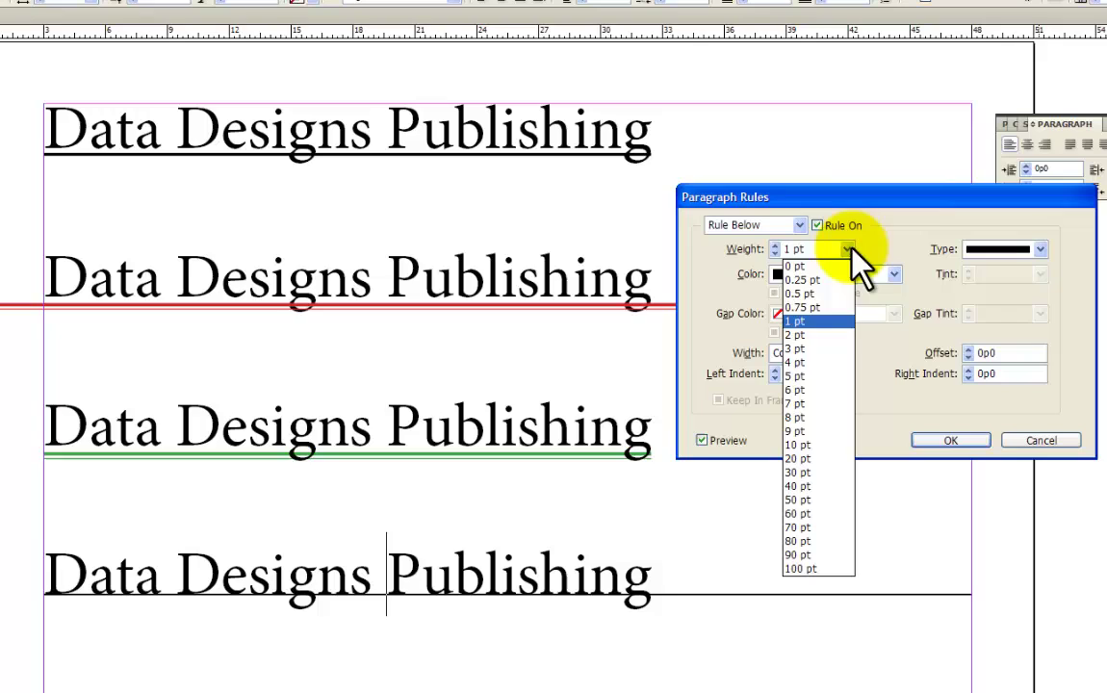
{"action": "left_click", "coordinate": [834, 363]}
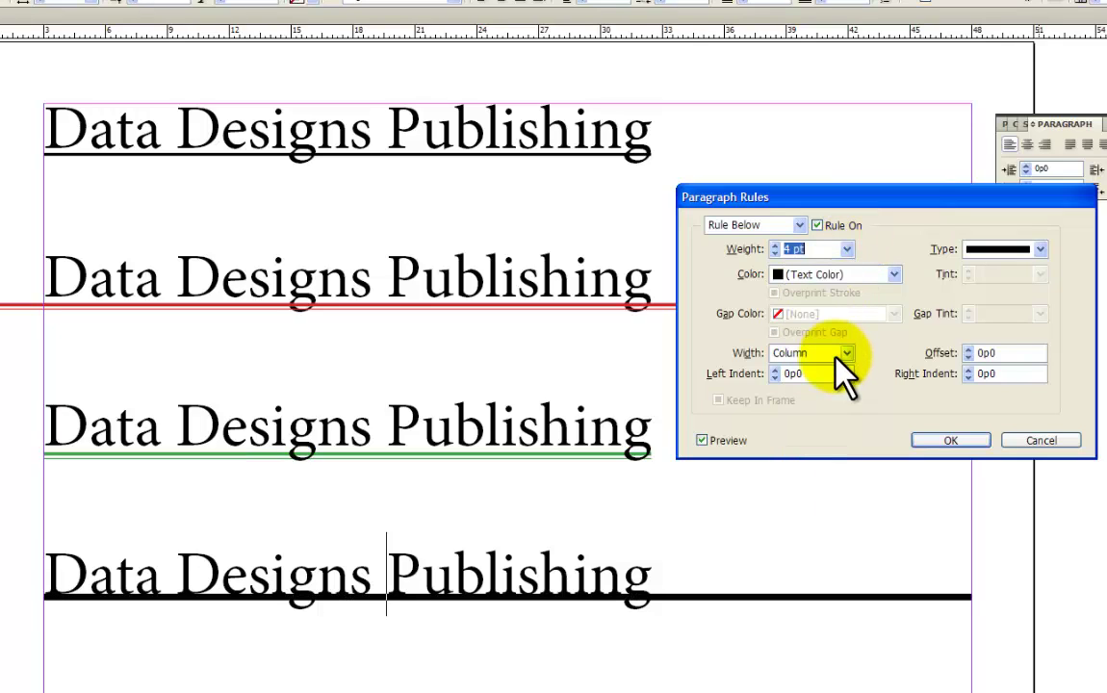
{"action": "left_click", "coordinate": [894, 275]}
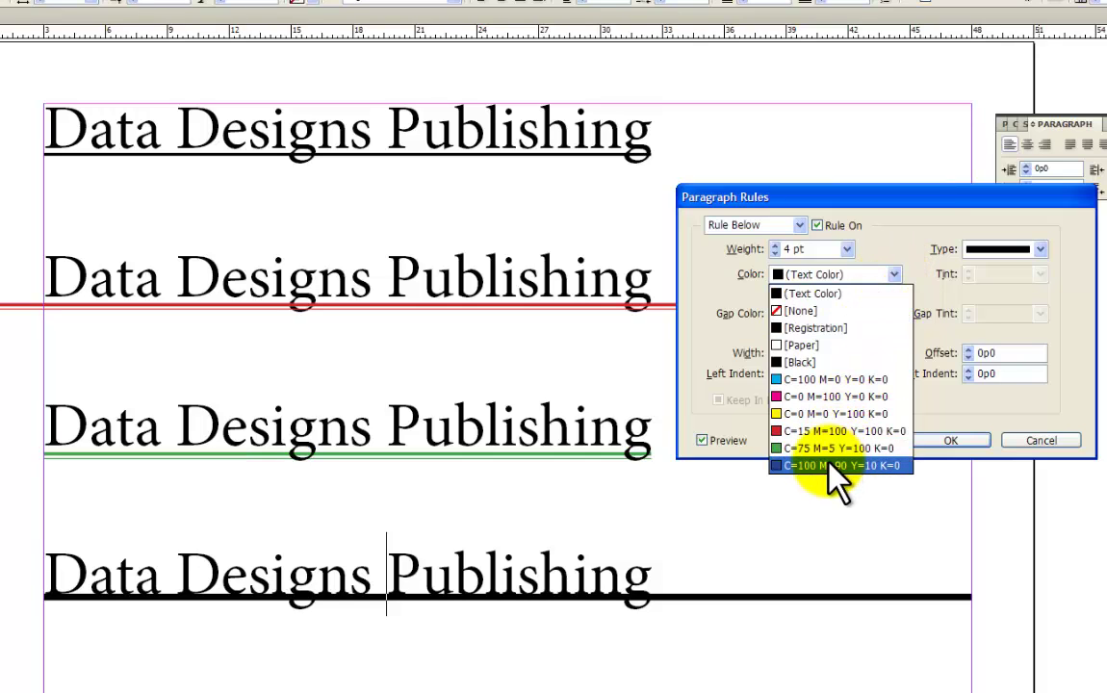
{"action": "left_click", "coordinate": [833, 380]}
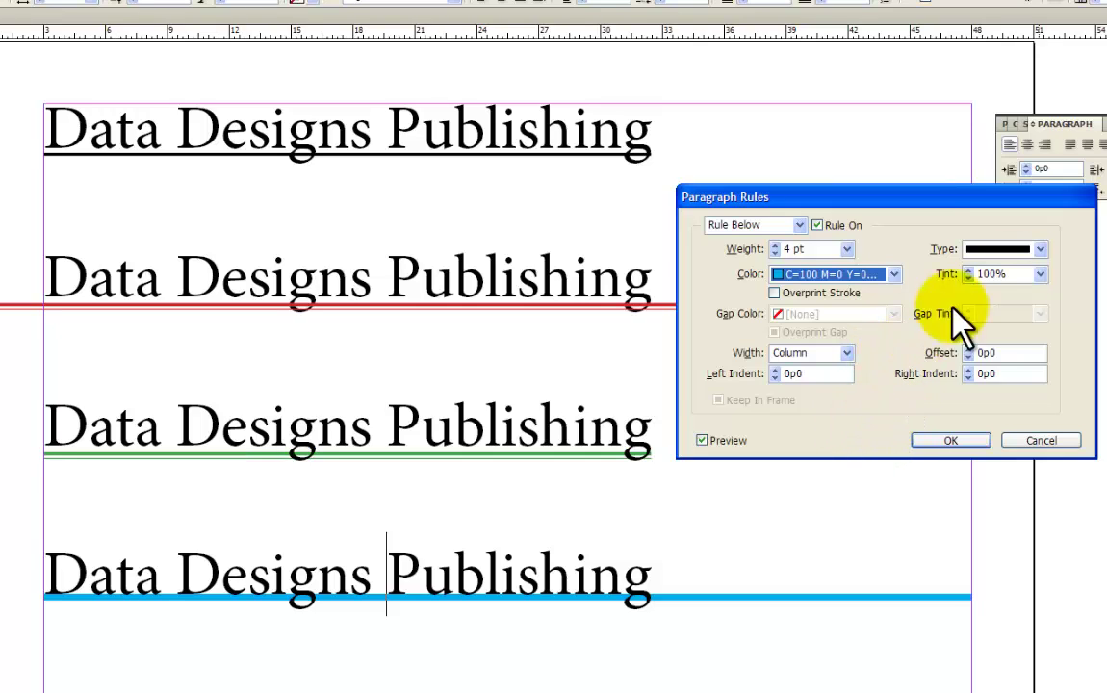
{"action": "left_click", "coordinate": [1049, 249]}
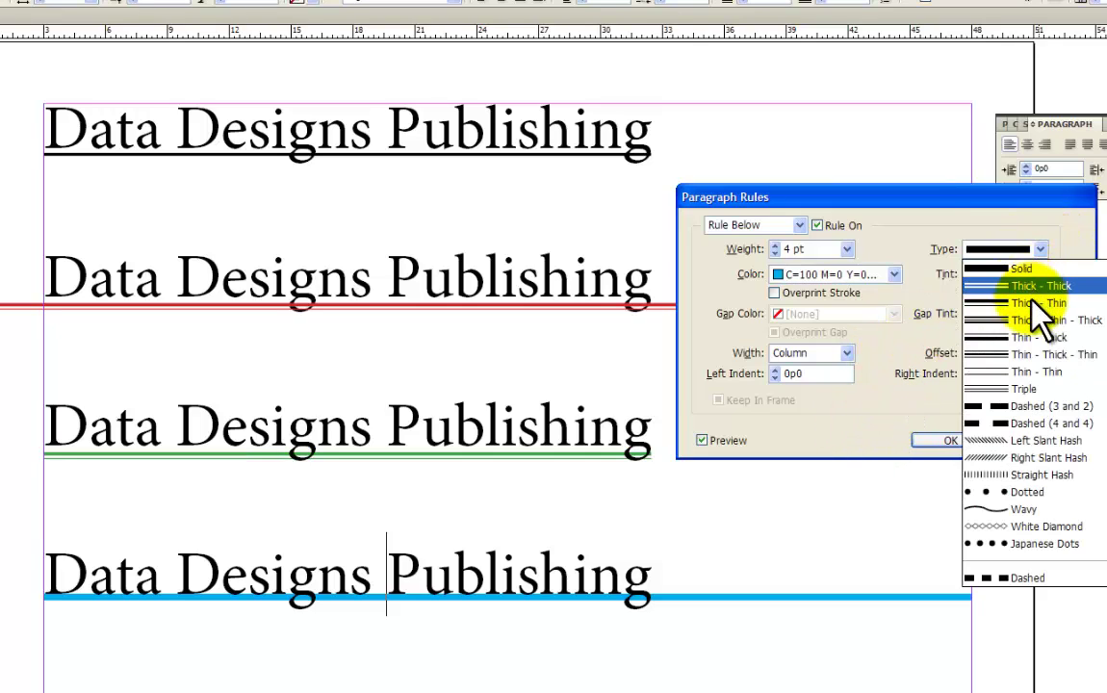
{"action": "left_click", "coordinate": [1034, 304]}
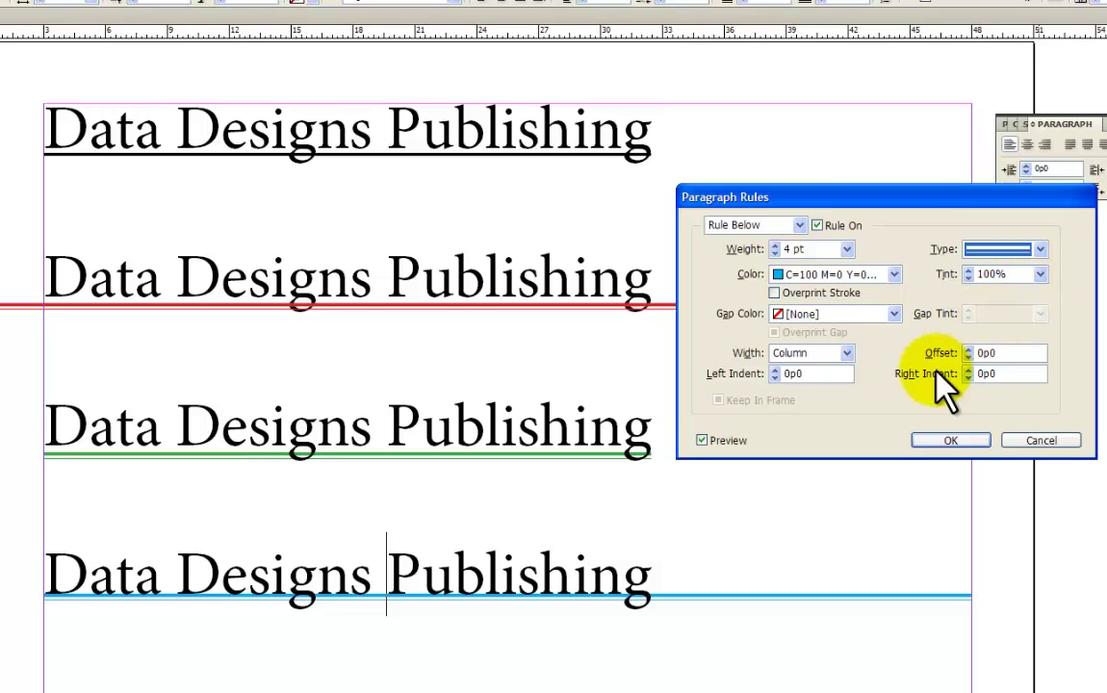
{"action": "left_click", "coordinate": [894, 315]}
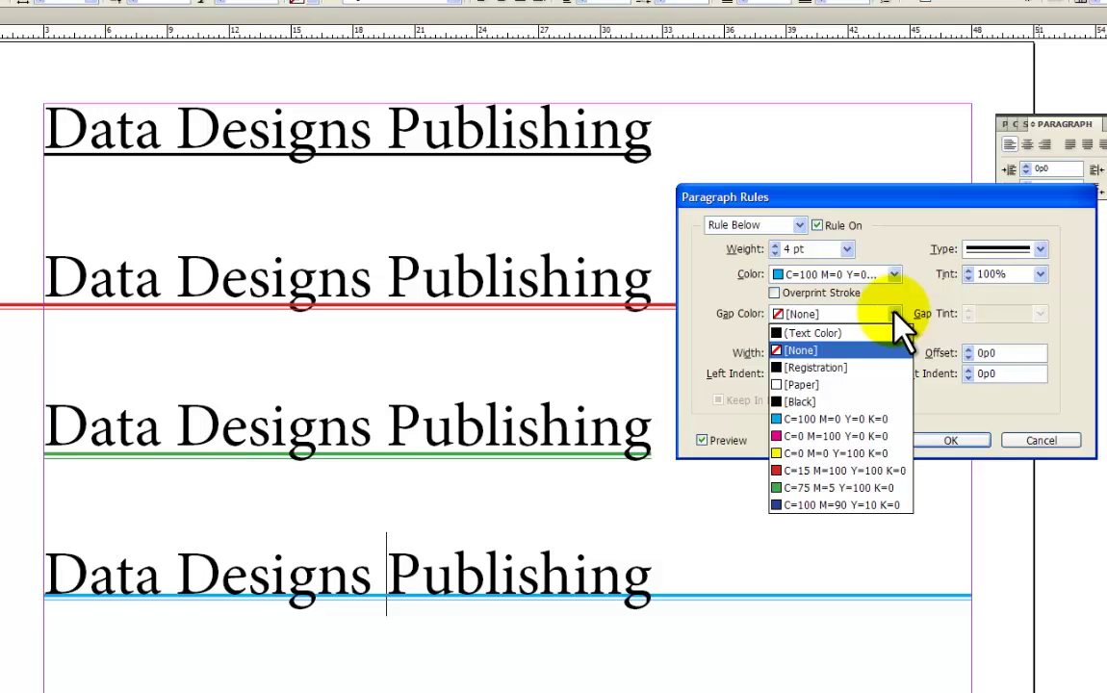
{"action": "left_click", "coordinate": [815, 472]}
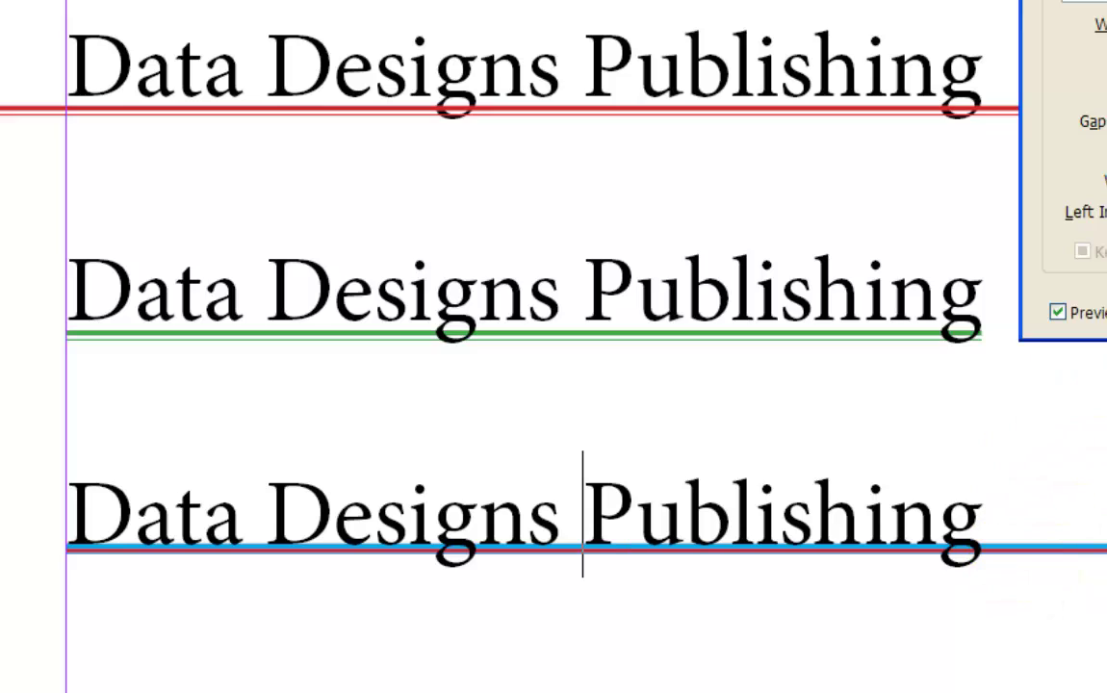
{"action": "left_click", "coordinate": [1106, 120]}
{"action": "left_click", "coordinate": [1106, 176]}
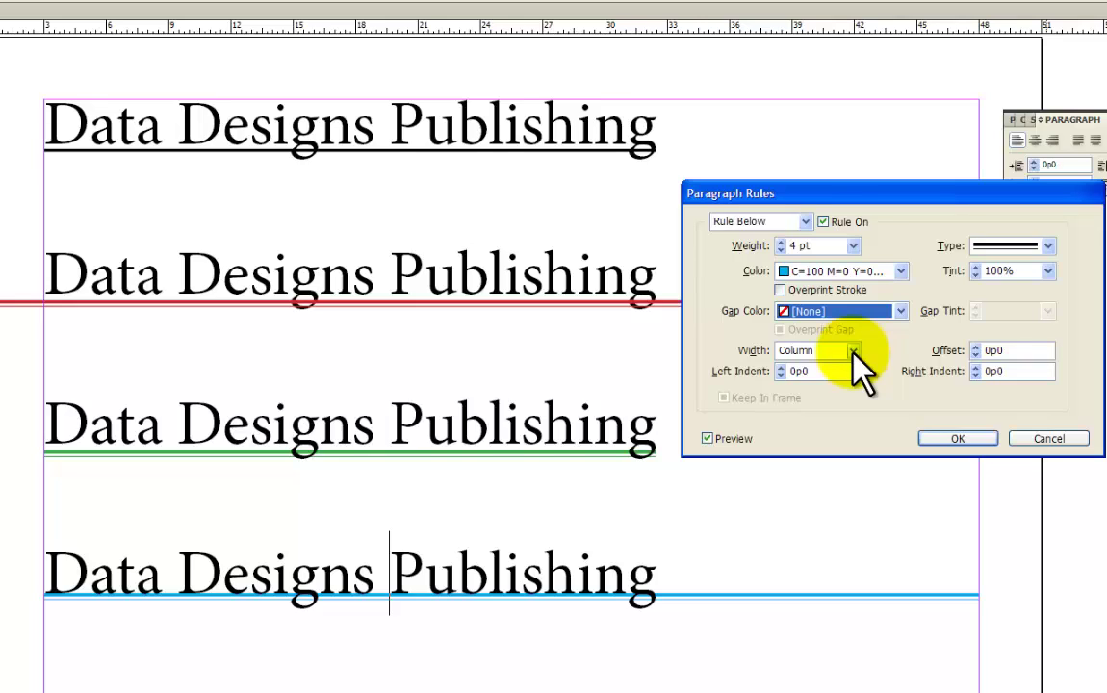
{"action": "left_click", "coordinate": [853, 350]}
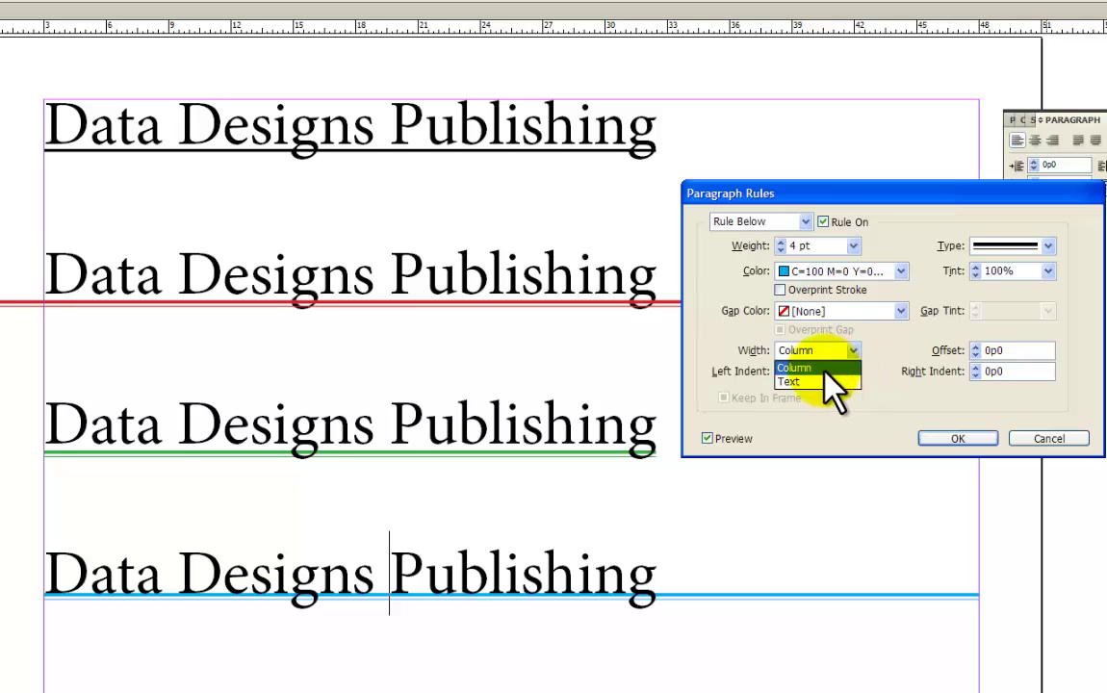
{"action": "left_click", "coordinate": [826, 369]}
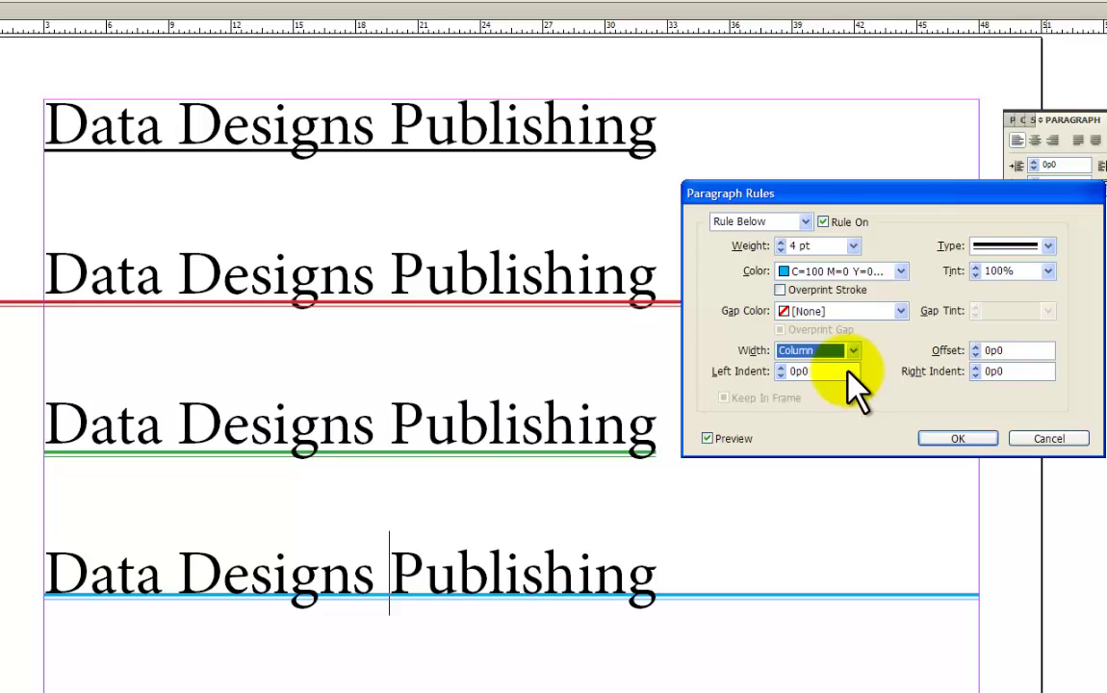
{"action": "left_click", "coordinate": [853, 350]}
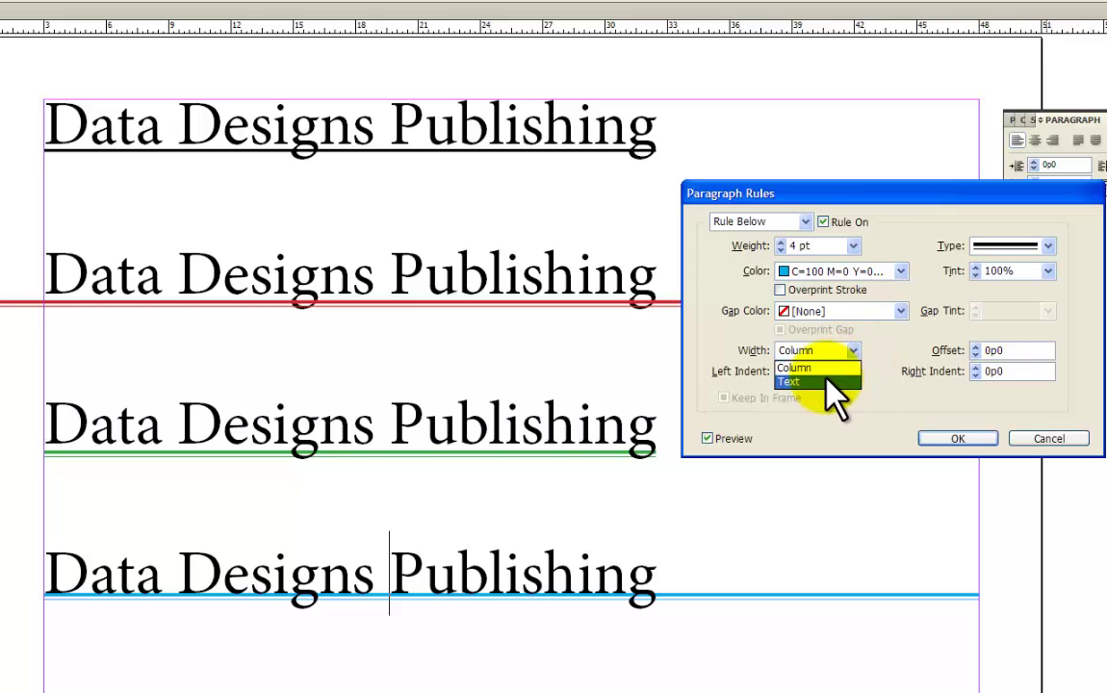
{"action": "left_click", "coordinate": [825, 381]}
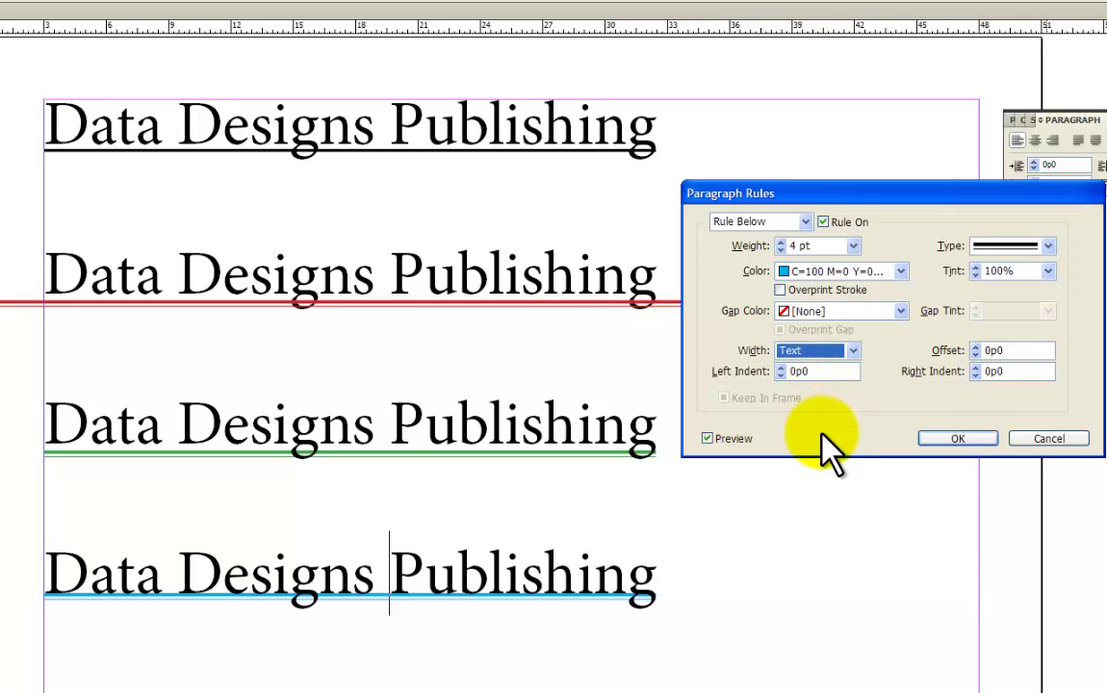
{"action": "left_click", "coordinate": [852, 350]}
{"action": "left_click", "coordinate": [840, 366]}
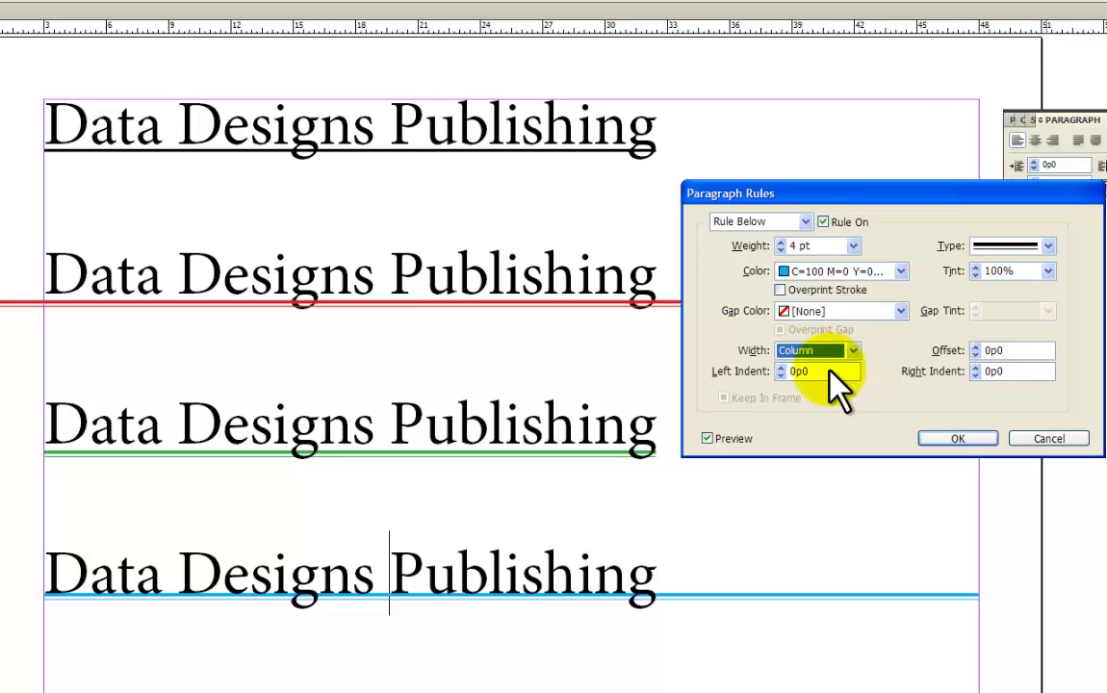
{"action": "left_click", "coordinate": [1005, 351]}
- Change the blue rule's Offset to 0p4 and move the Paragraph Rules dialog up
{"action": "key", "text": "shift+Left"}
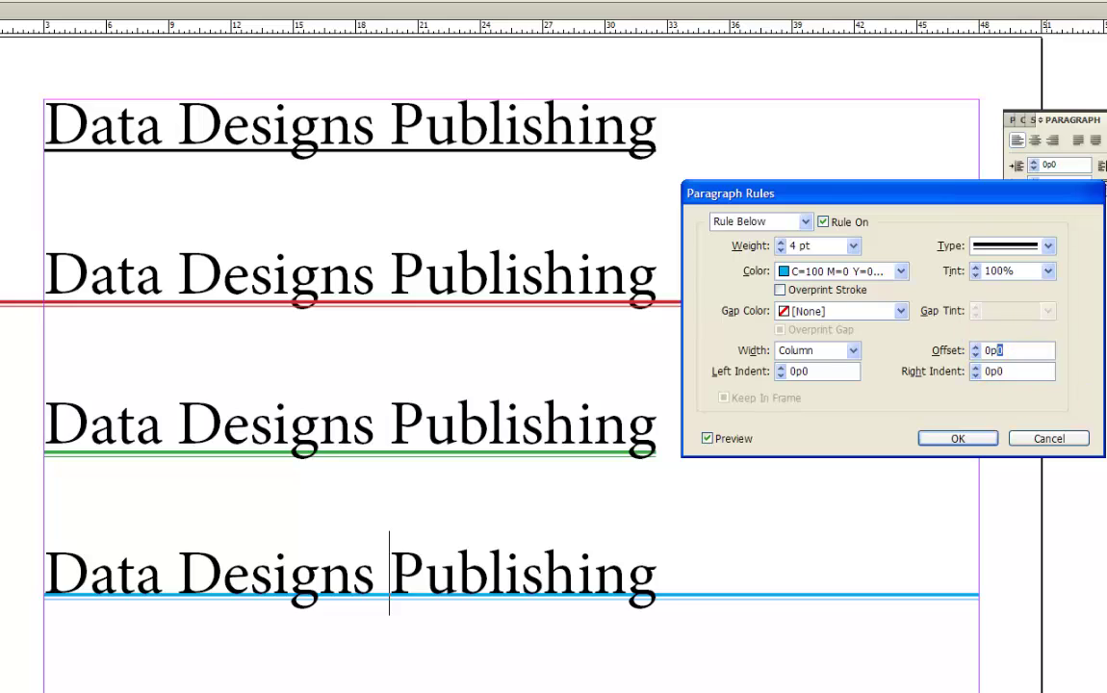
{"action": "type", "text": "66"}
{"action": "key", "text": "BackSpace"}
{"action": "key", "text": "Tab"}
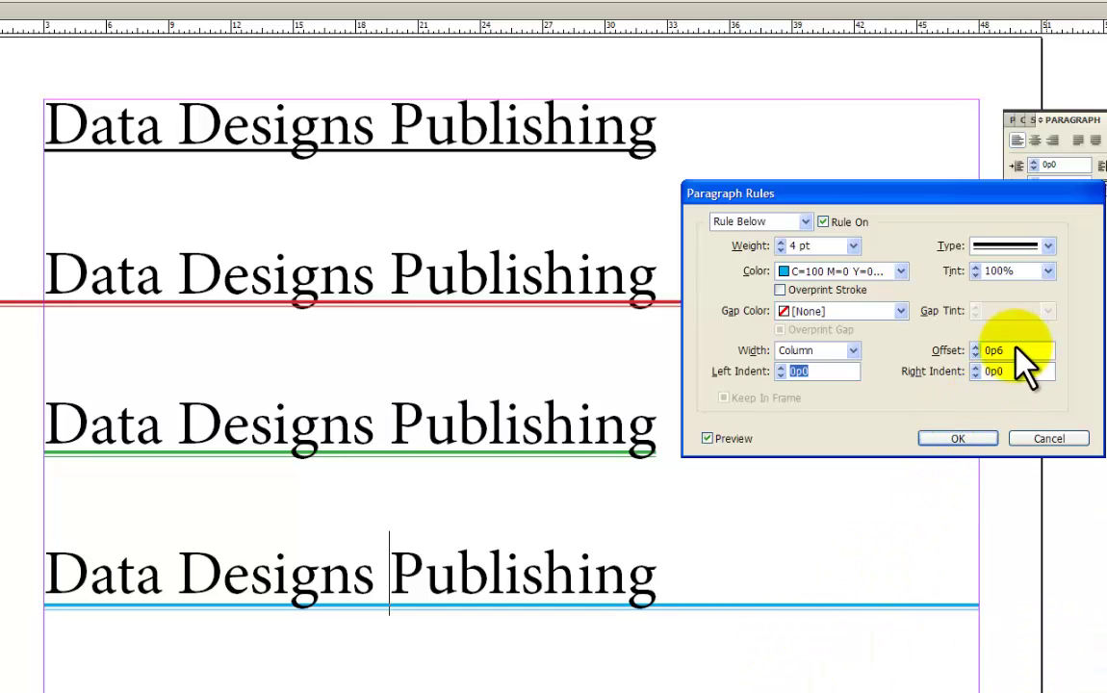
{"action": "scroll", "coordinate": [1000, 351], "scroll_direction": "down", "scroll_amount": 2}
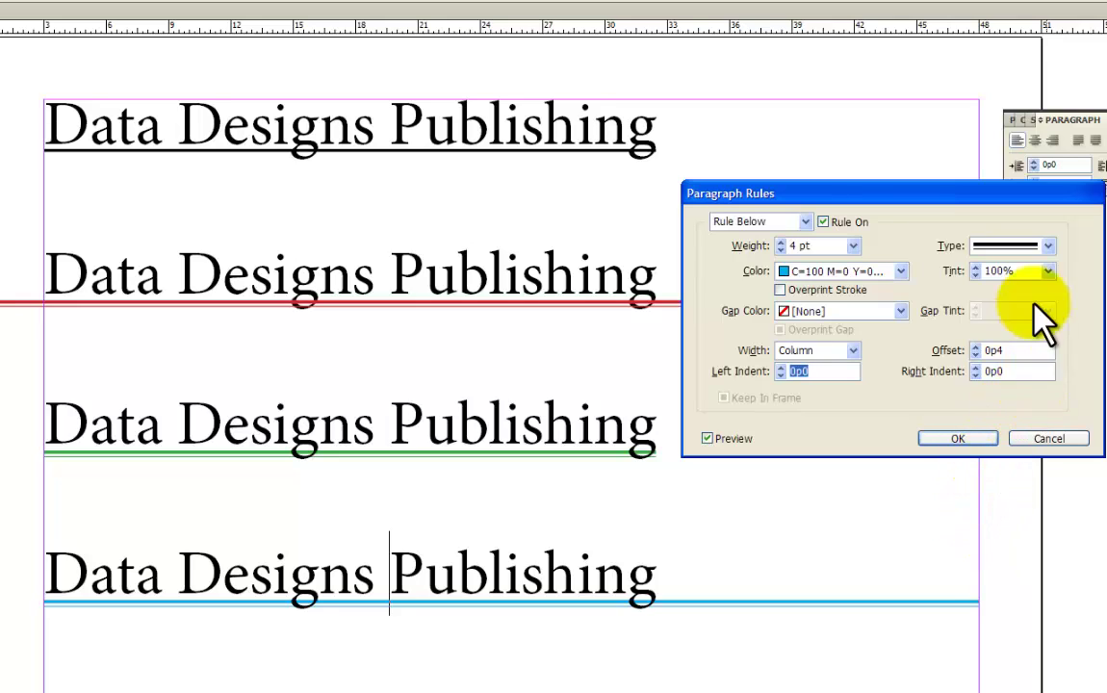
{"action": "left_click_drag", "start_coordinate": [934, 189], "coordinate": [955, 79]}
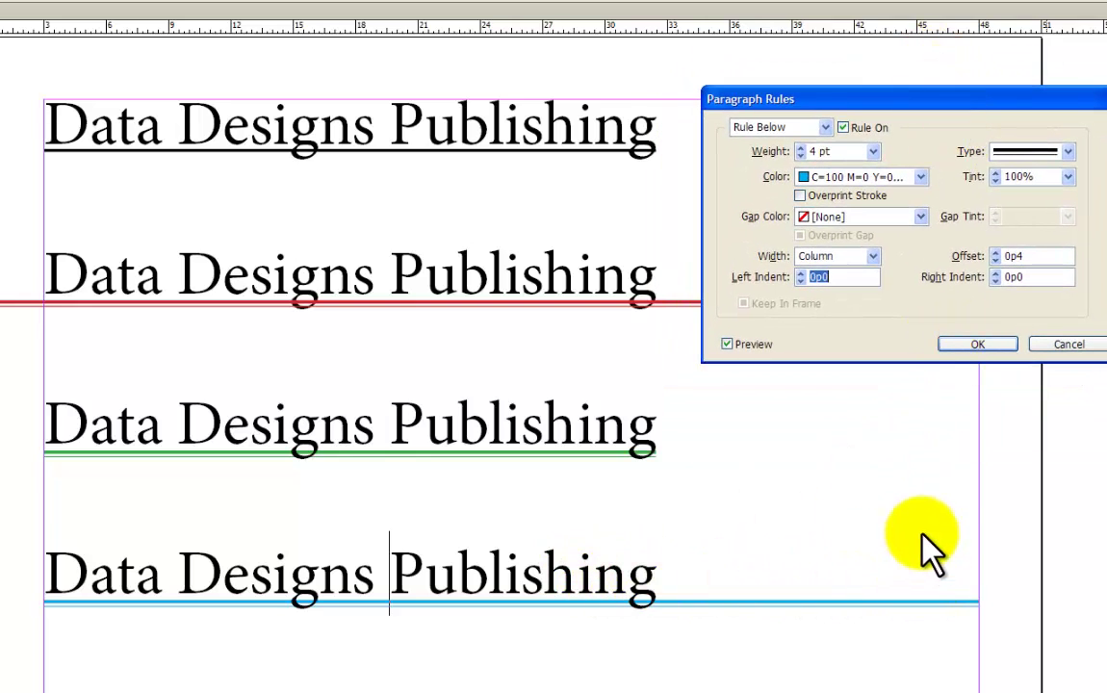
{"action": "left_click", "coordinate": [1011, 276]}
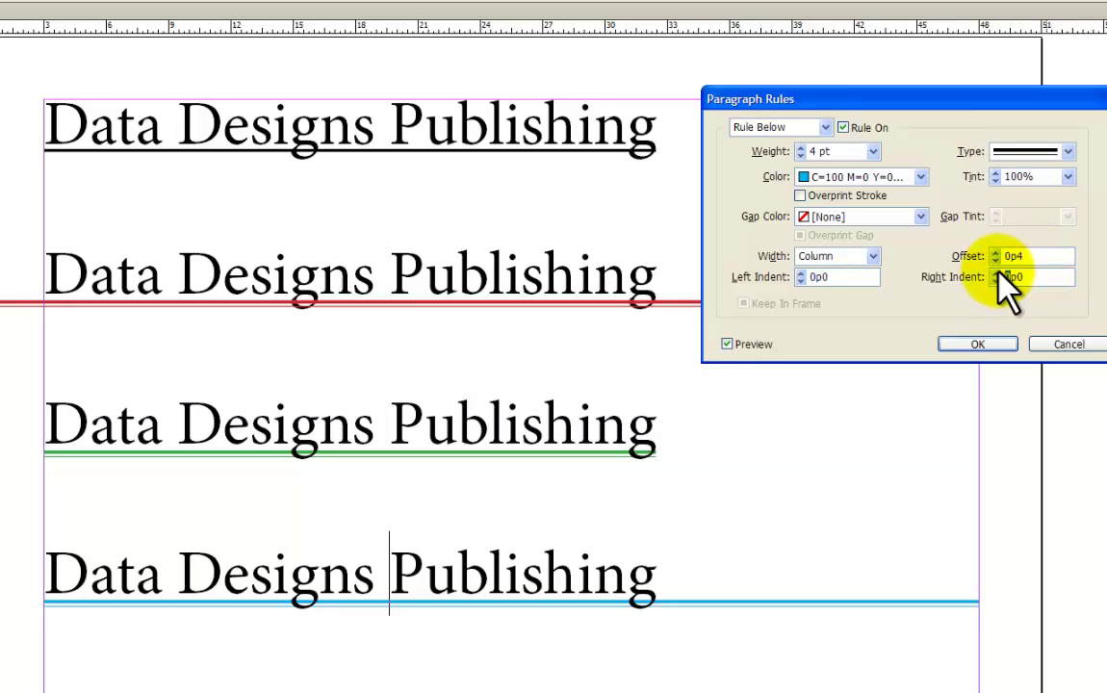
{"action": "type", "text": "3"}
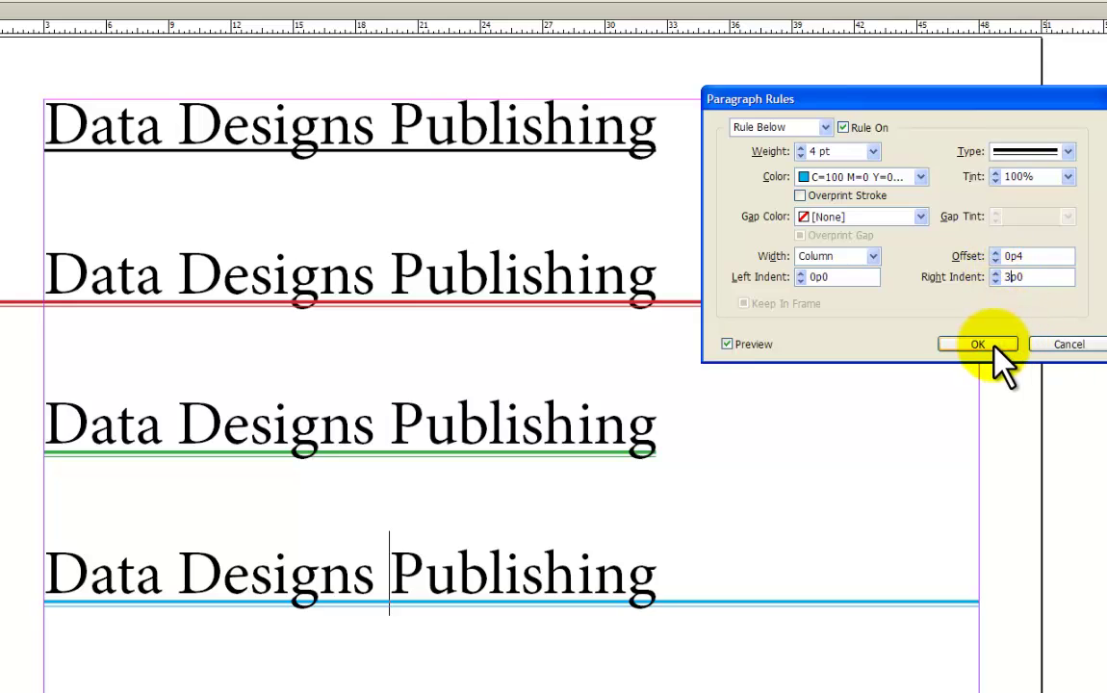
{"action": "key", "text": "Tab"}
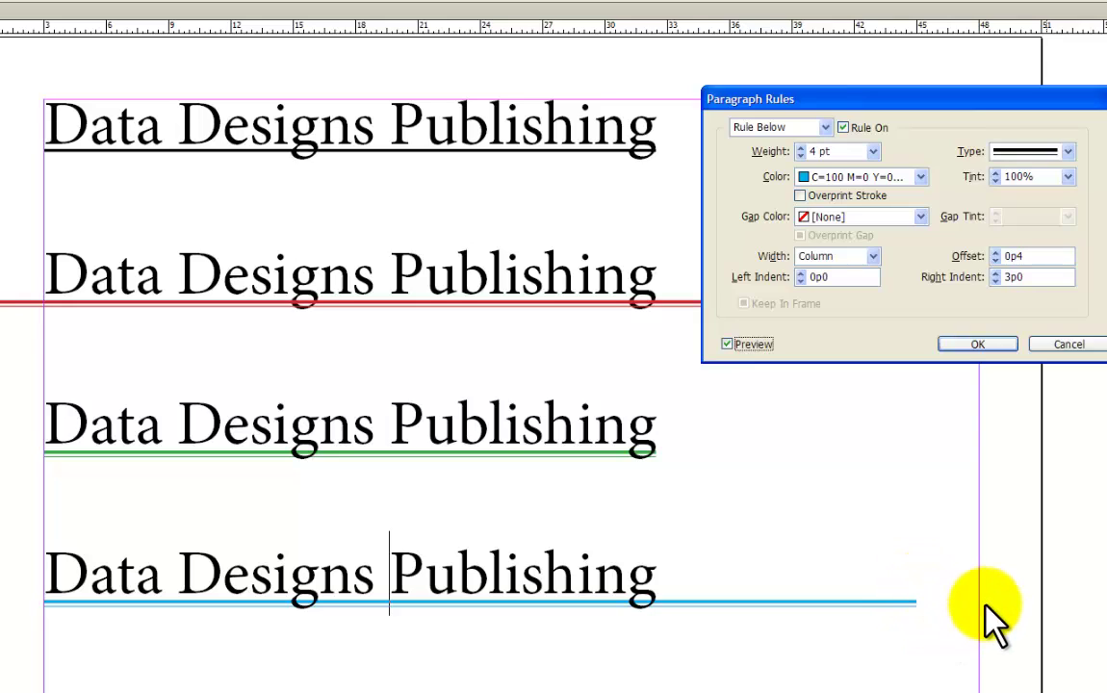
{"action": "left_click", "coordinate": [1007, 277]}
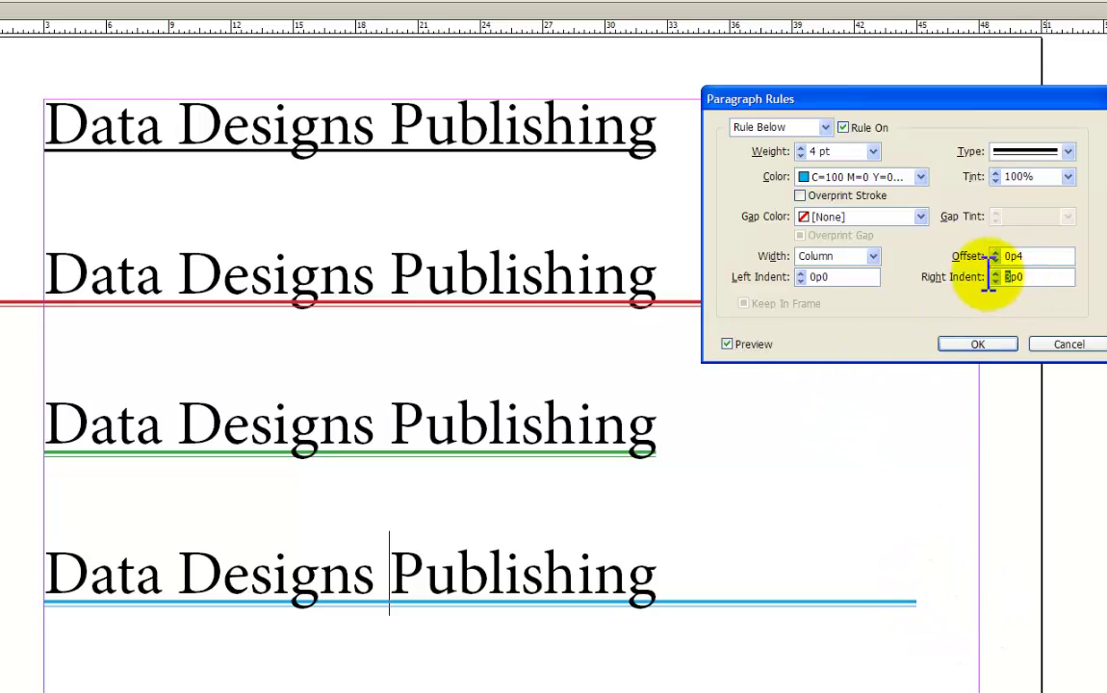
{"action": "type", "text": "6"}
{"action": "key", "text": "Tab"}
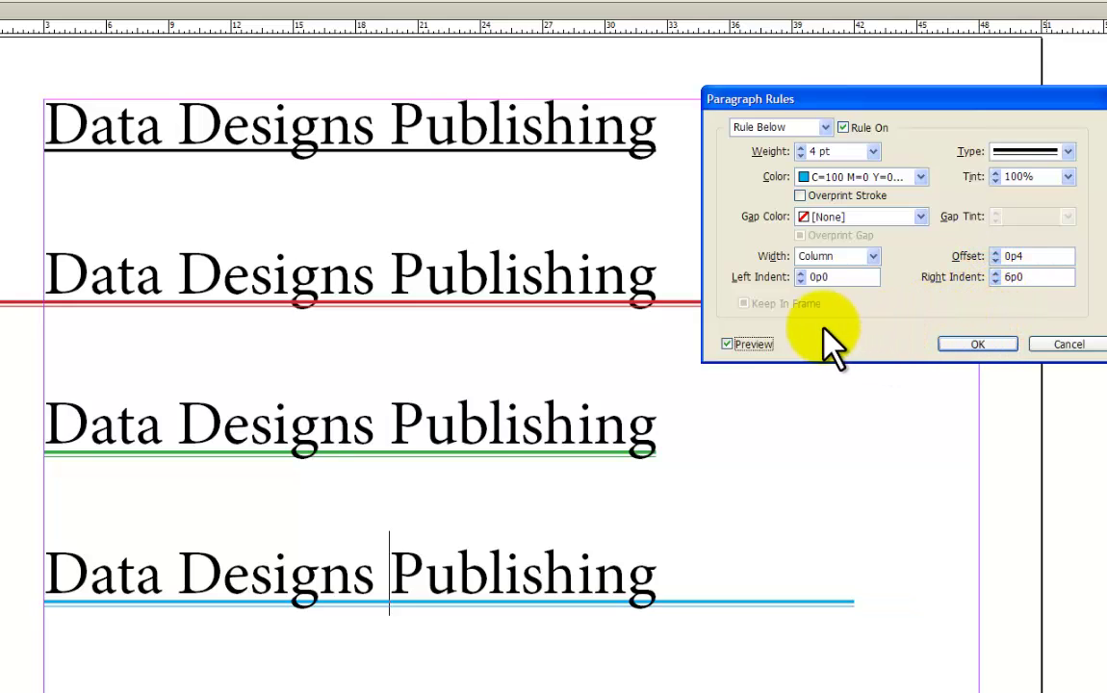
{"action": "left_click", "coordinate": [808, 277]}
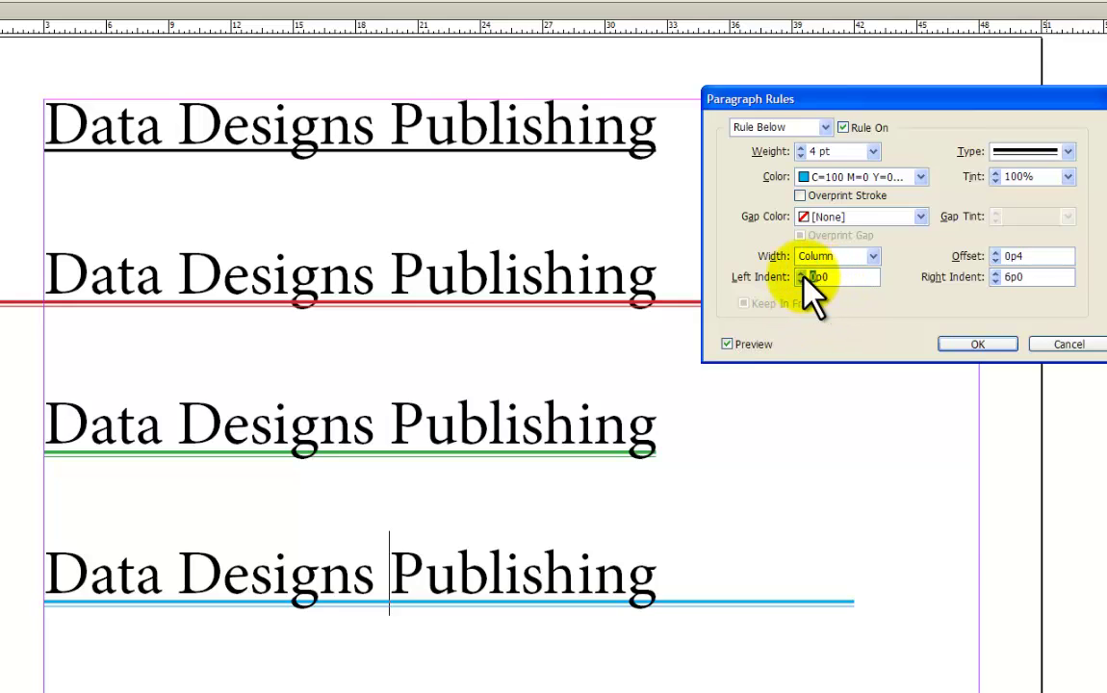
{"action": "type", "text": "6p0"}
{"action": "type", "text": "3"}
{"action": "key", "text": "Tab"}
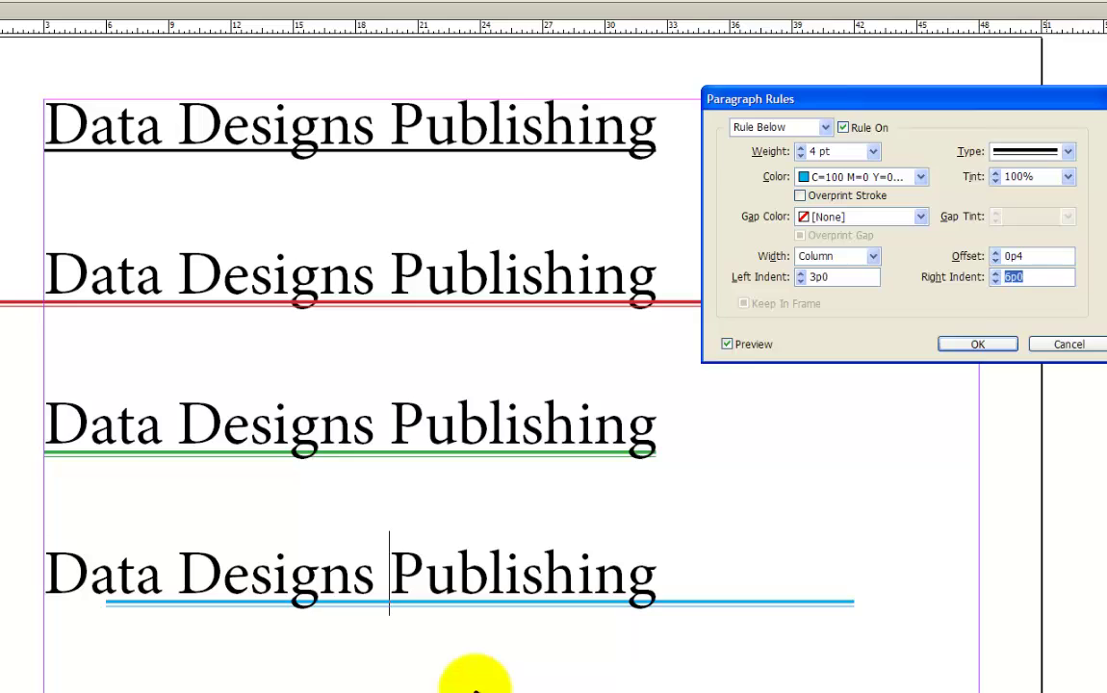
{"action": "left_click", "coordinate": [840, 277]}
{"action": "double_click", "coordinate": [839, 277]}
{"action": "type", "text": "0"}
{"action": "key", "text": "Tab"}
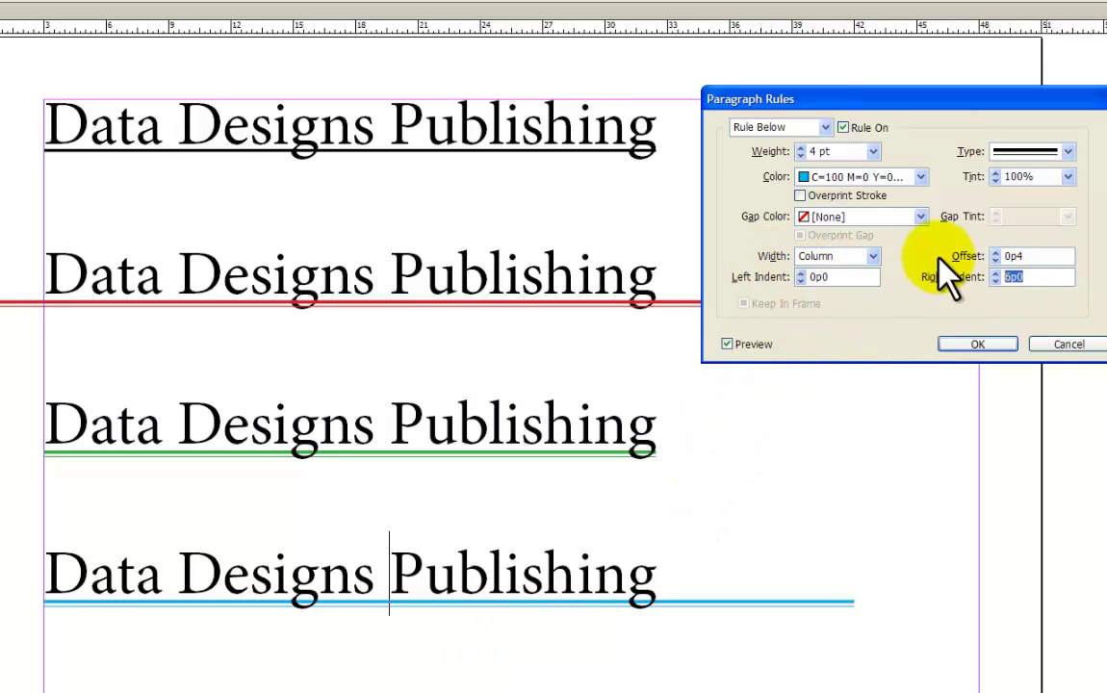
{"action": "type", "text": "0"}
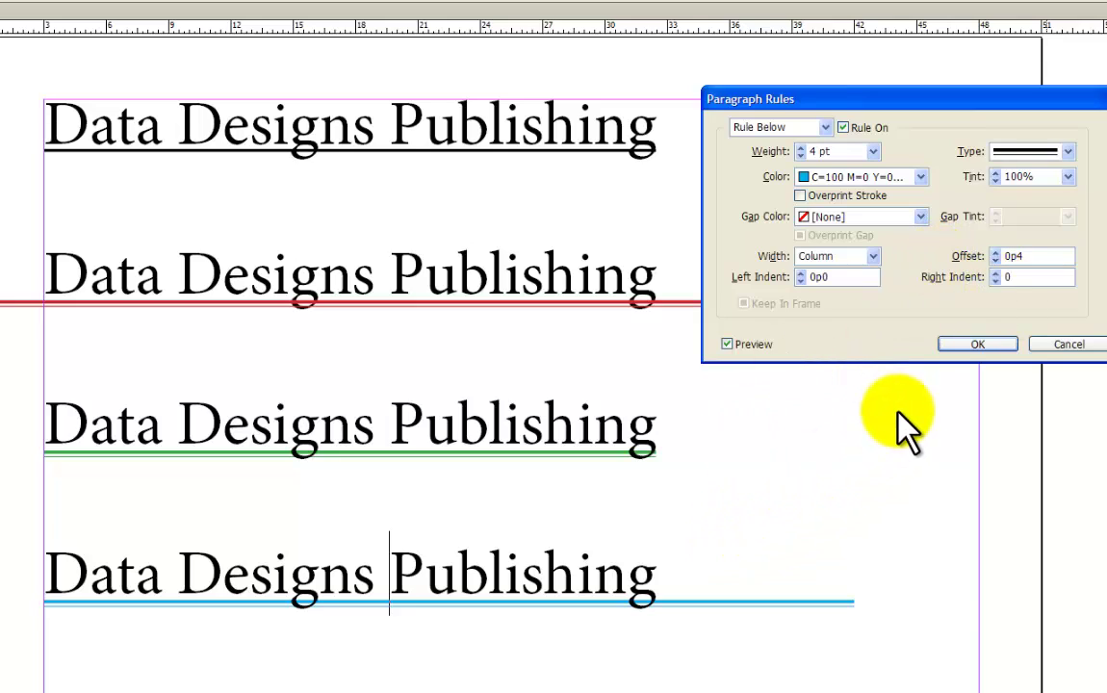
- Commit a Right Indent of 0p0 and apply the thick-thin rule with OK
{"action": "key", "text": "Tab"}
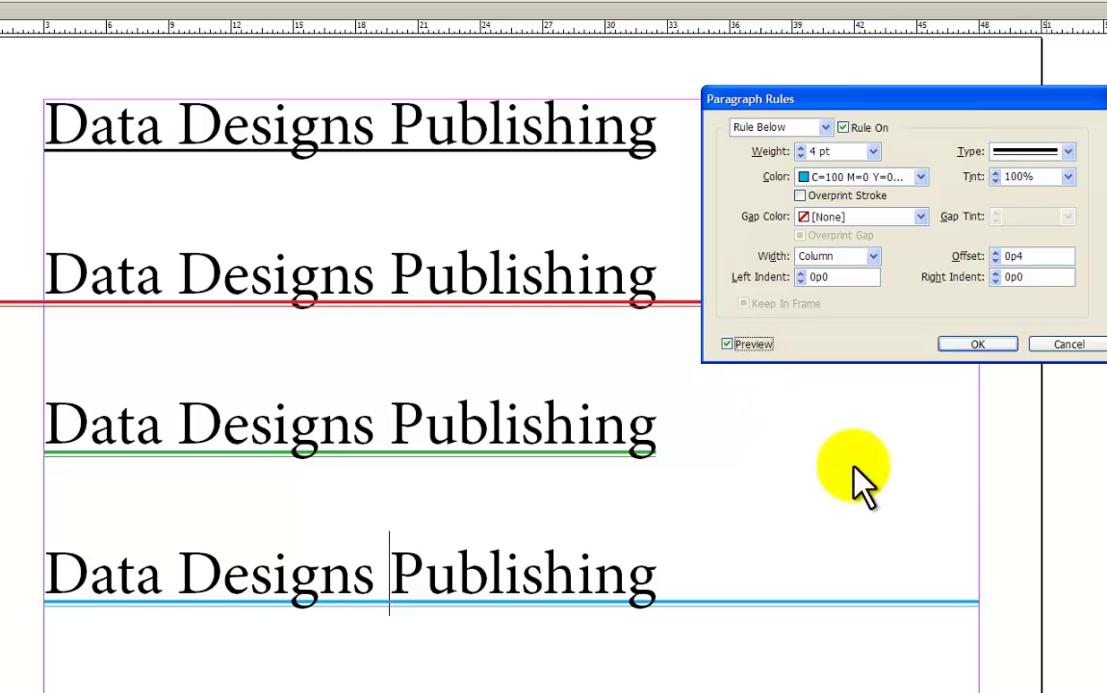
{"action": "left_click", "coordinate": [978, 344]}
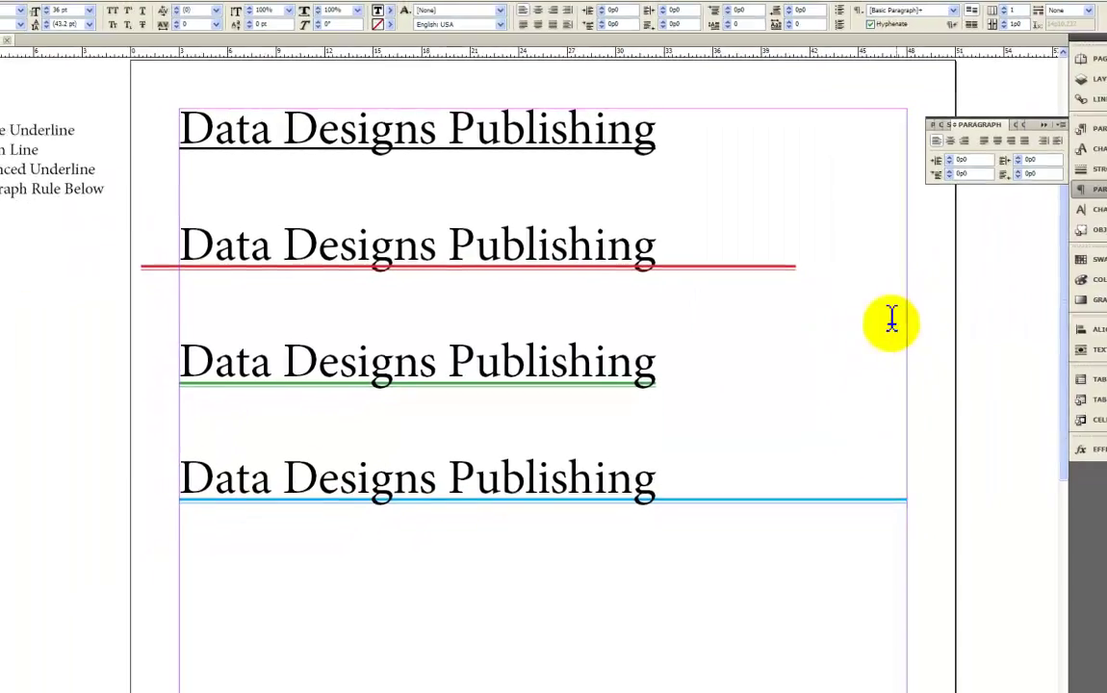